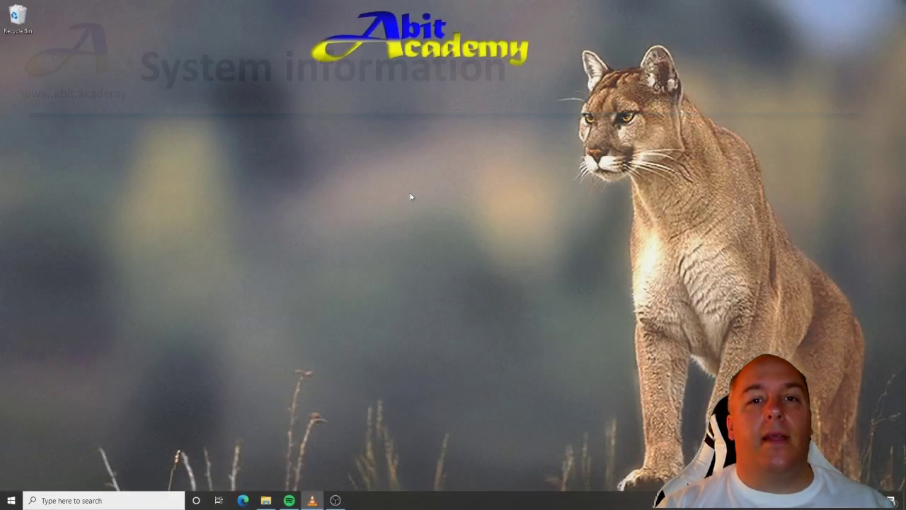
Step: Open Control Panel from the Windows System group of installed programs
left_click(10, 504)
scroll(135, 393, "down", 10)
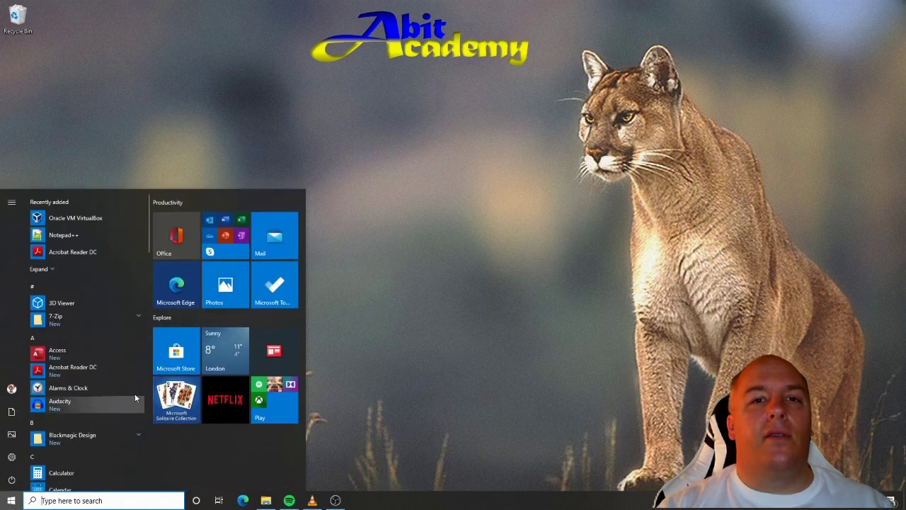
scroll(126, 379, "down", 10)
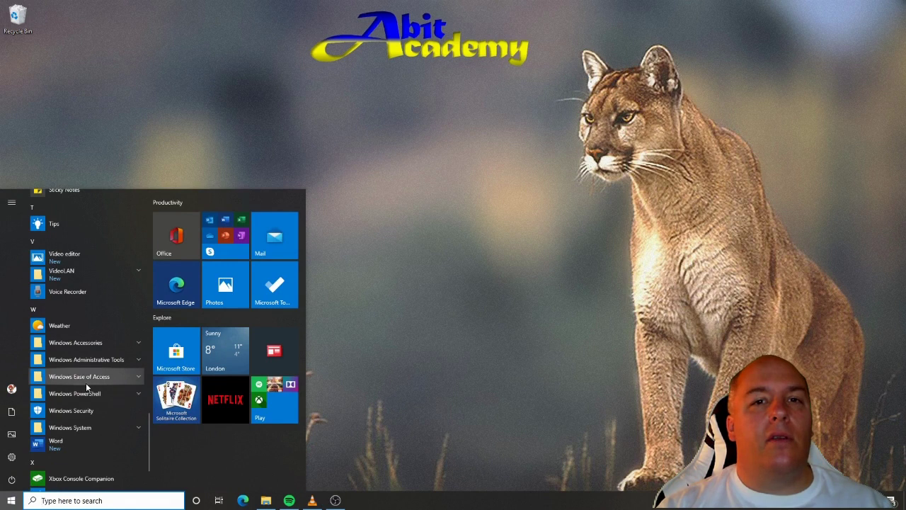
left_click(90, 427)
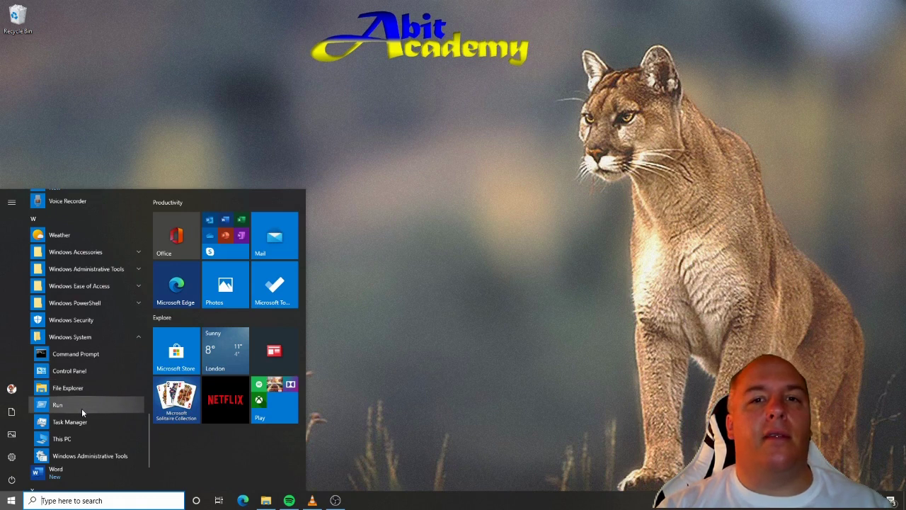
left_click(80, 373)
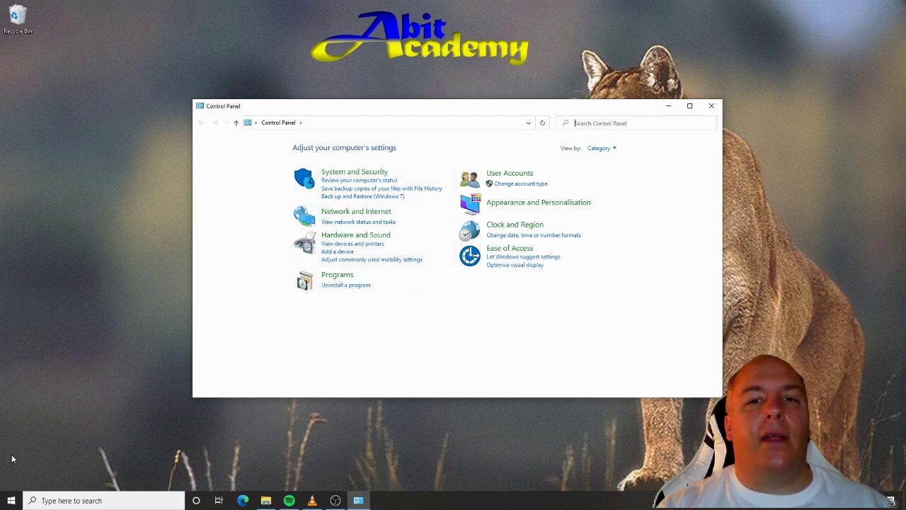
Step: Open Windows Settings, shrink its window, and arrange it and the Control Panel window so both can be used together
left_click(11, 500)
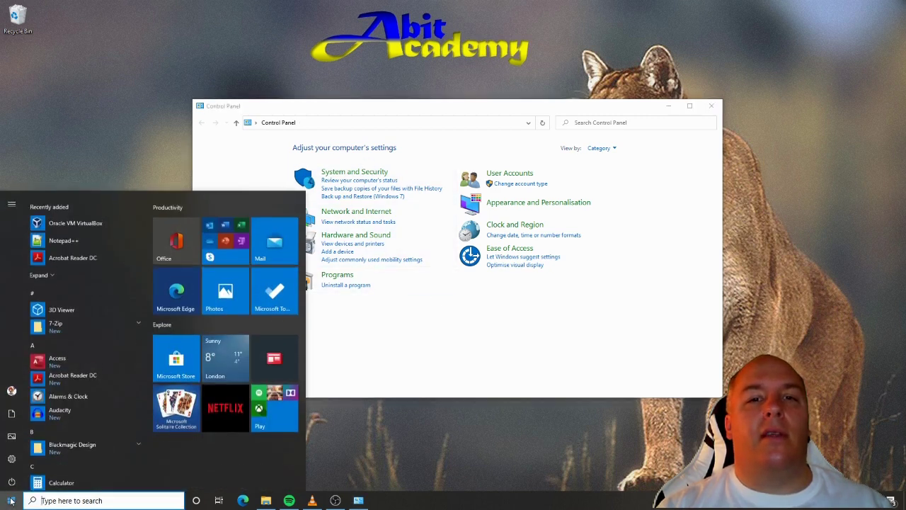
left_click(10, 458)
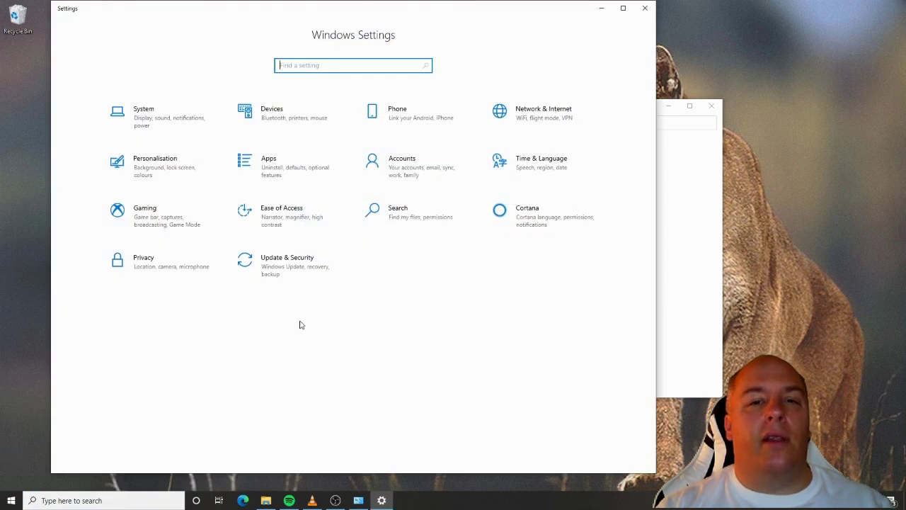
left_click_drag(50, 3, 122, 130)
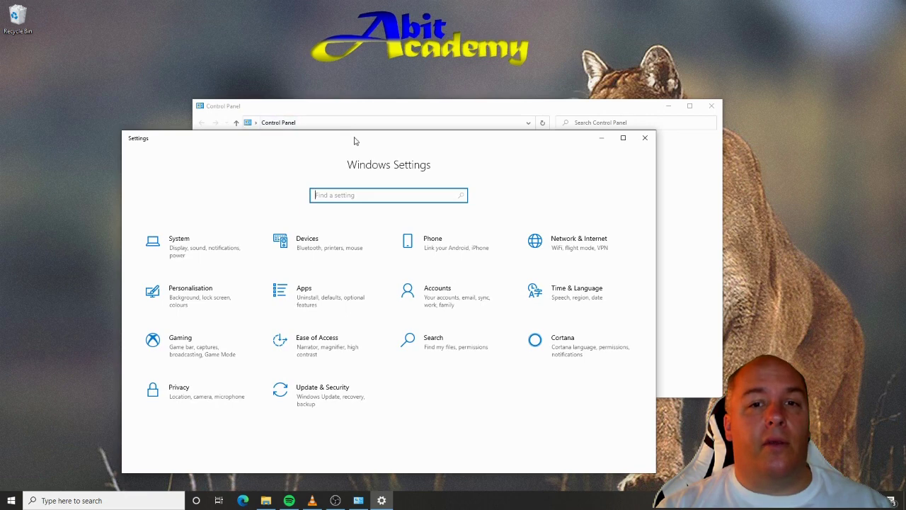
left_click_drag(354, 135, 554, 134)
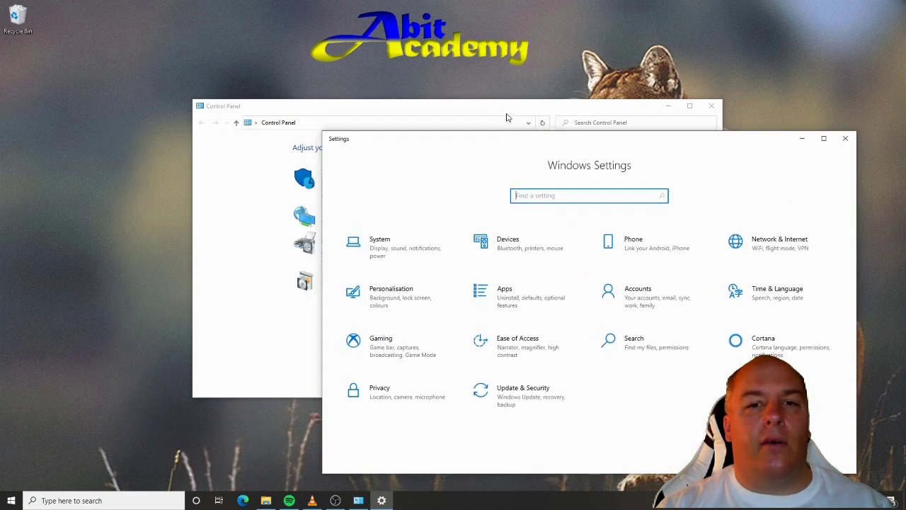
left_click_drag(506, 114, 333, 33)
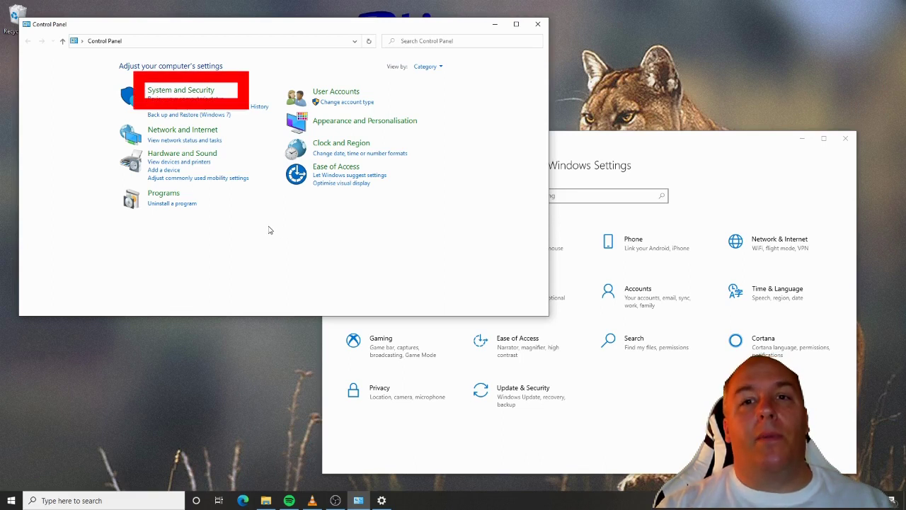
Step: View the computer's basic information on the System page of Control Panel's System and Security category
left_click(182, 90)
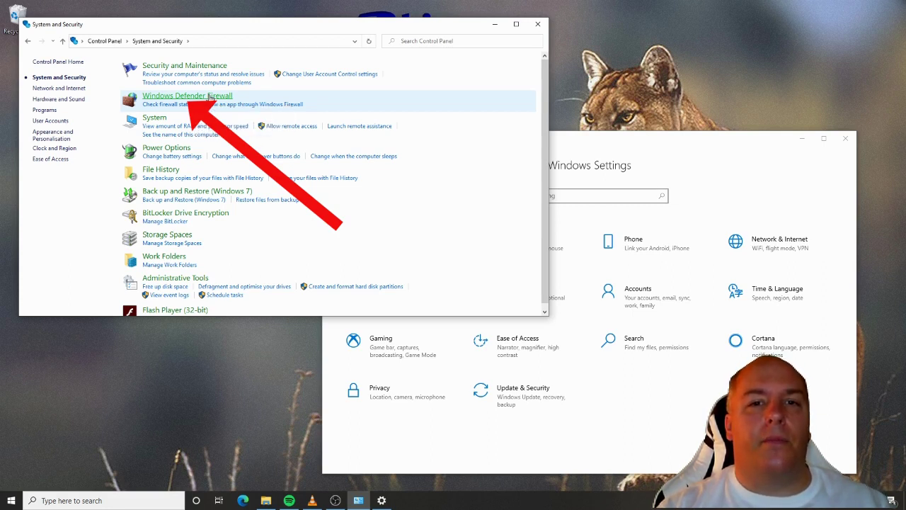
left_click(153, 121)
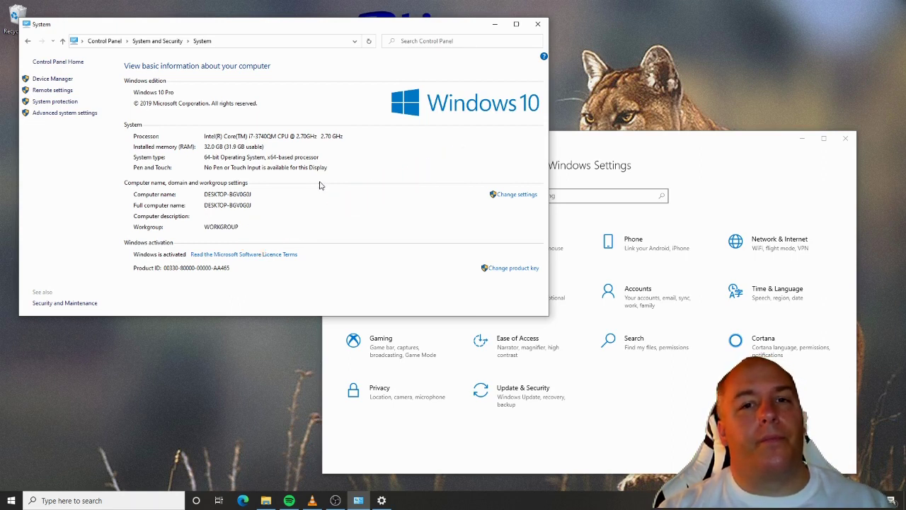
Step: Open System Information from the Windows Administrative Tools to view the system summary
left_click(7, 503)
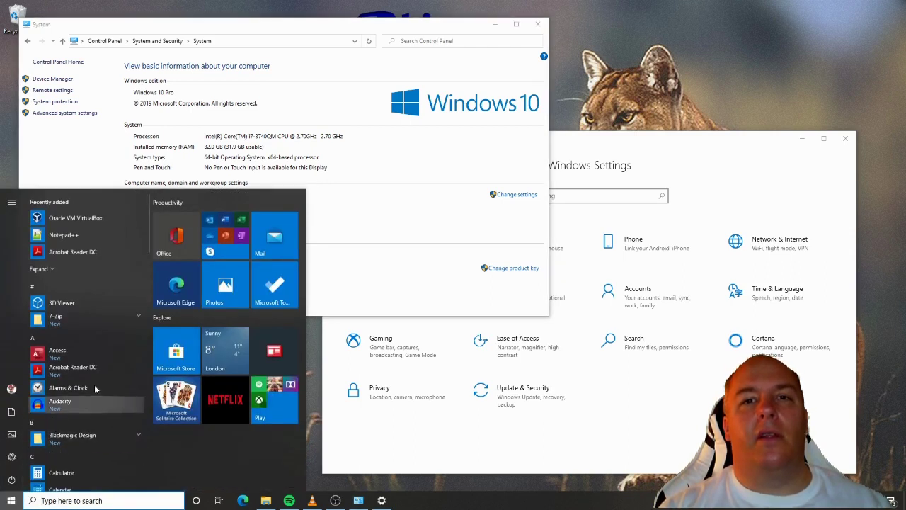
scroll(90, 347, "down", 3)
scroll(90, 346, "down", 15)
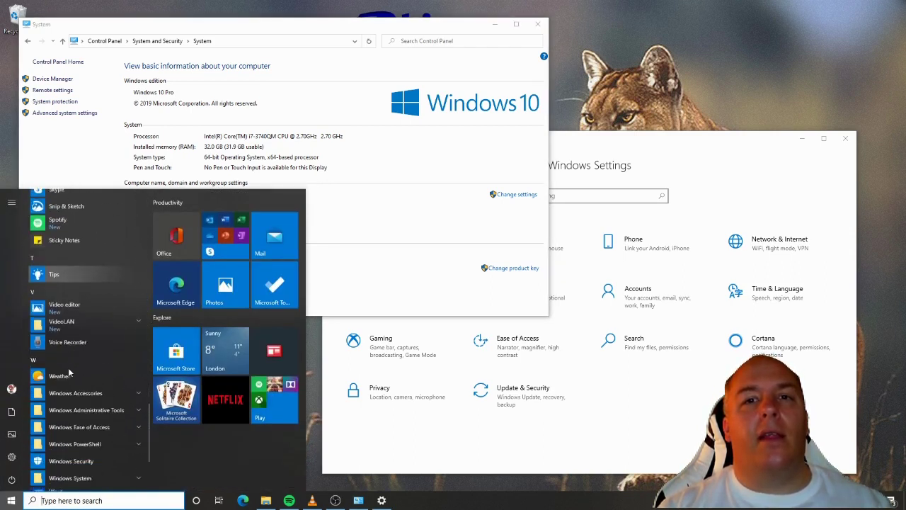
left_click(85, 360)
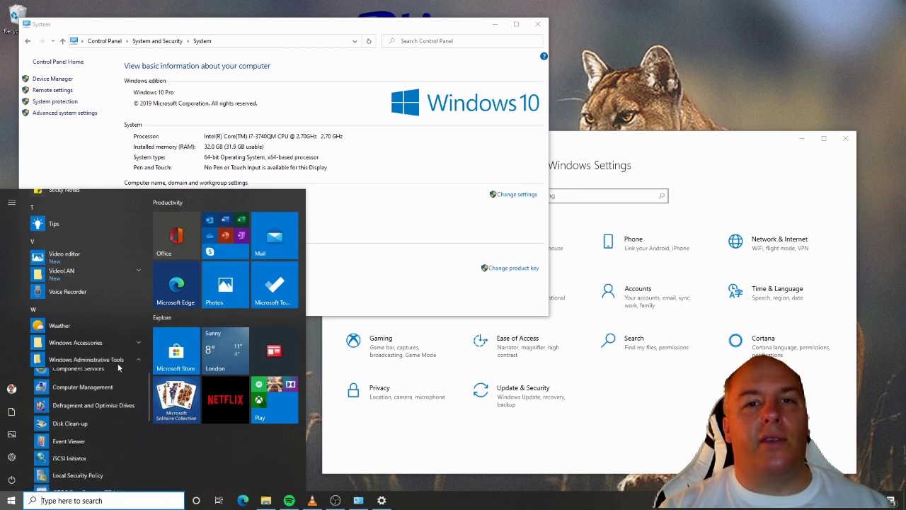
scroll(104, 380, "down", 7)
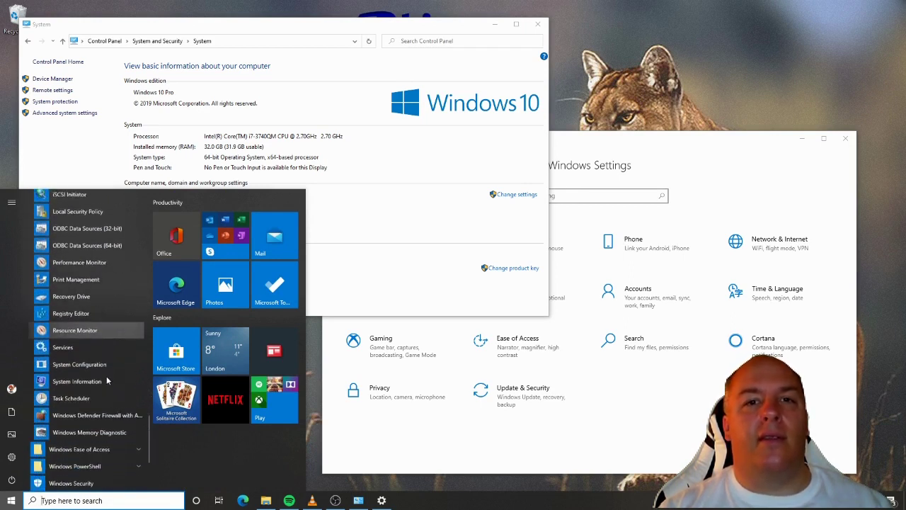
left_click(106, 376)
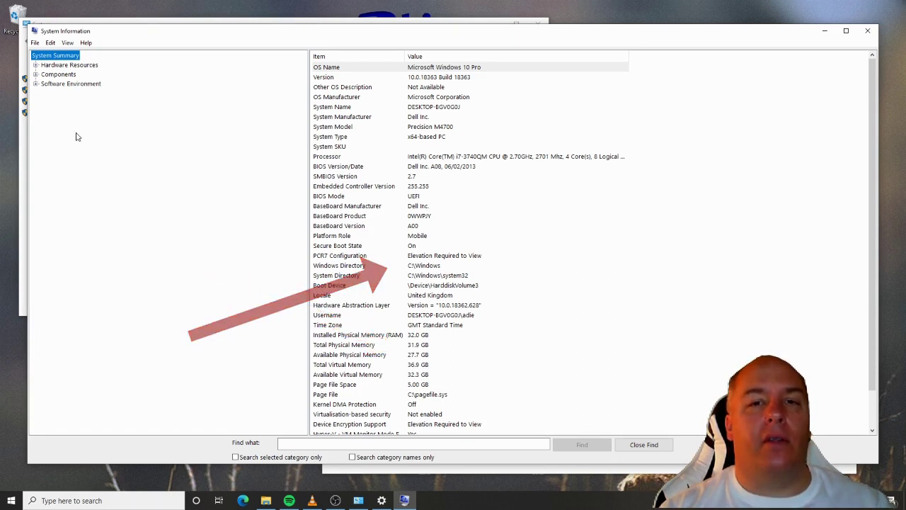
Step: Examine the CD-ROM and Display details among the components in System Information, and close the window
left_click(35, 75)
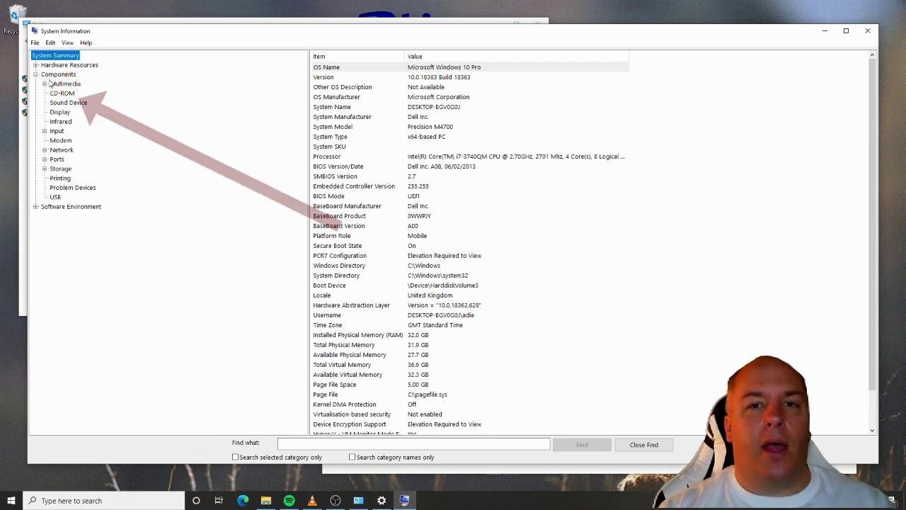
left_click(56, 93)
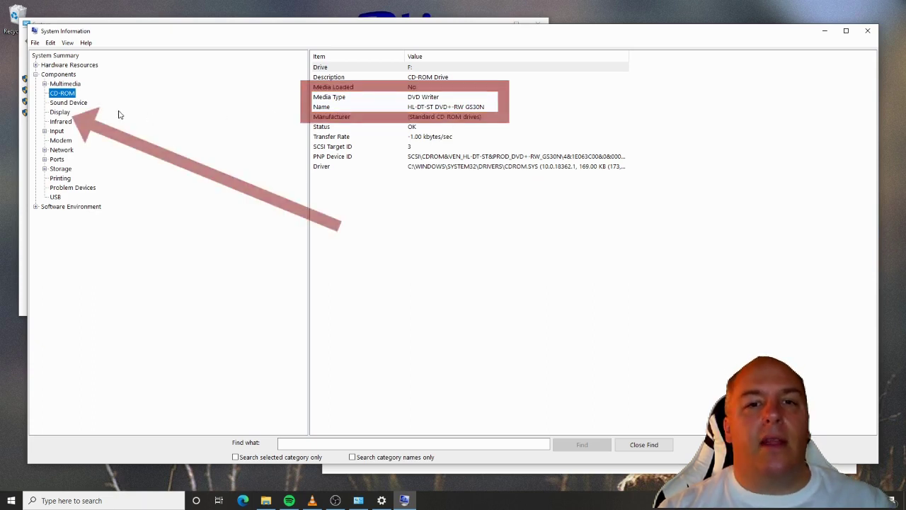
left_click(62, 113)
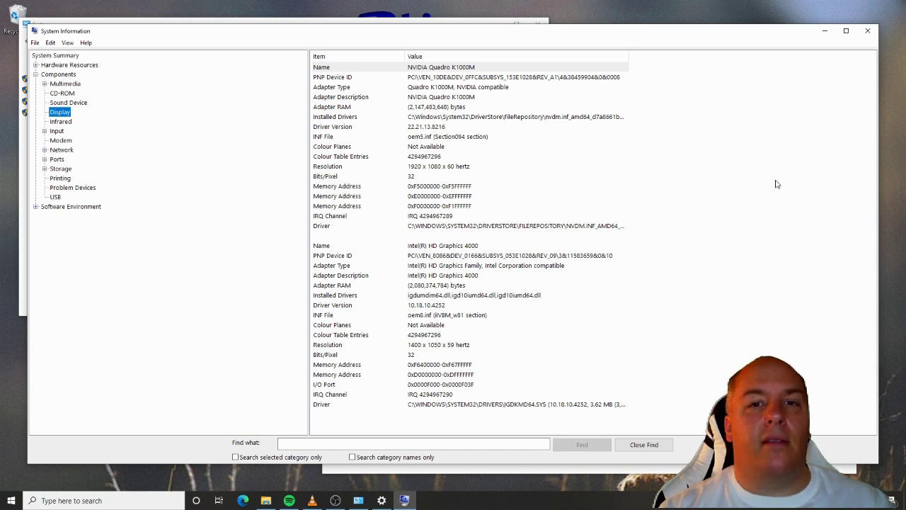
left_click(871, 34)
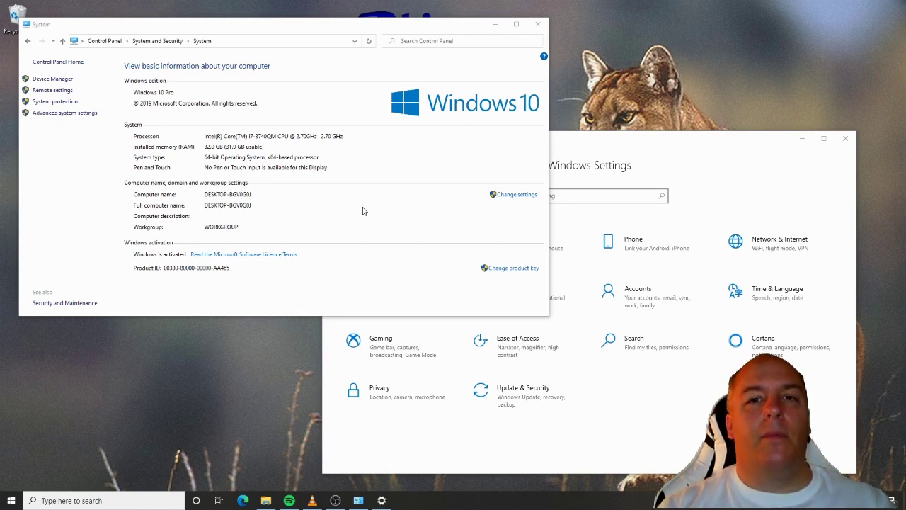
left_click(11, 500)
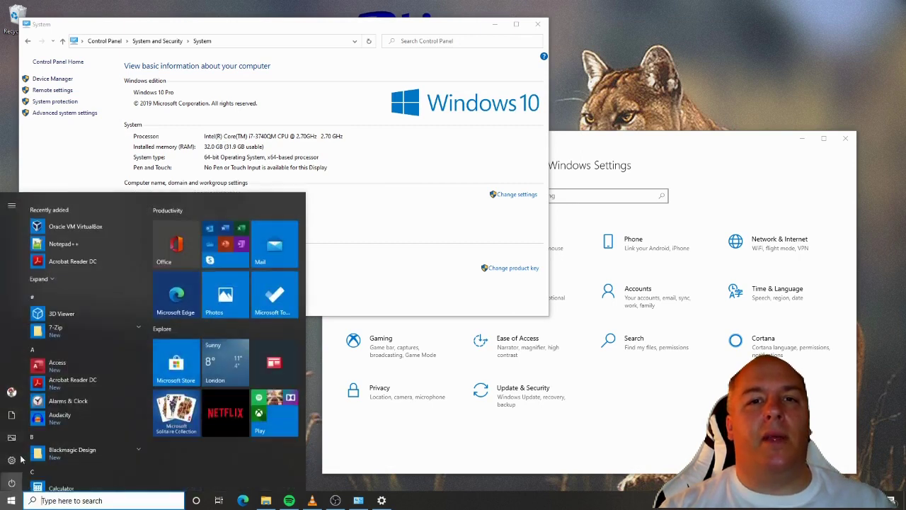
scroll(85, 304, "down", 10)
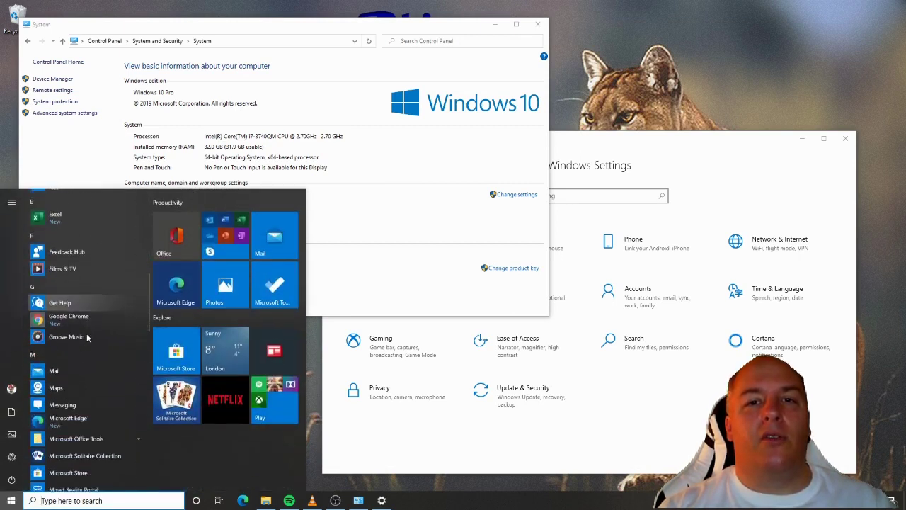
scroll(87, 337, "down", 10)
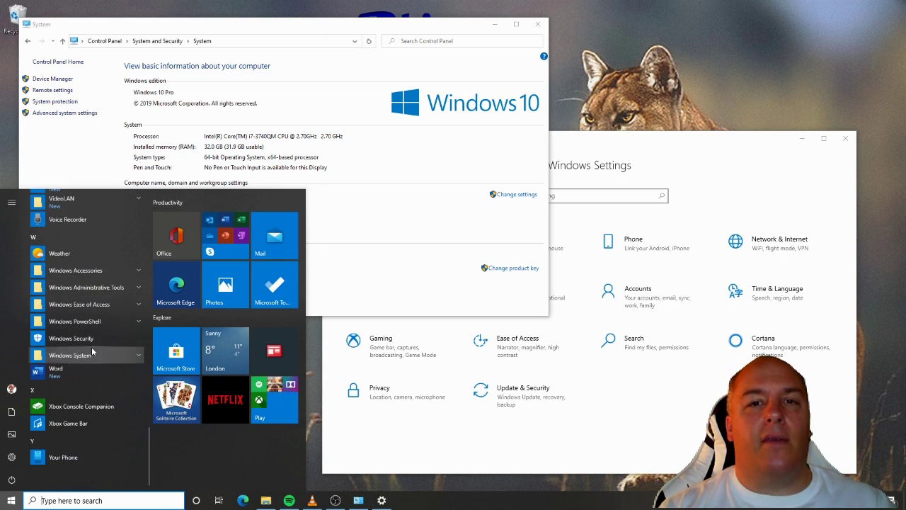
left_click(96, 355)
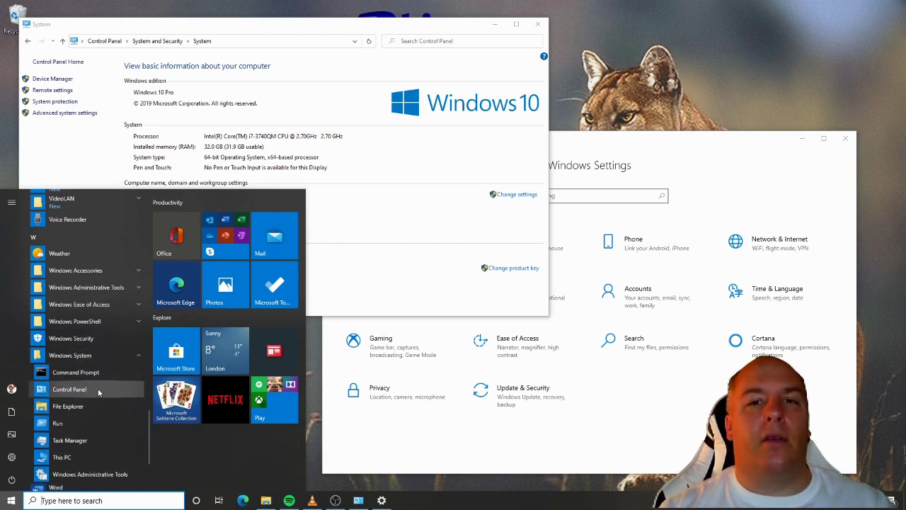
left_click(385, 177)
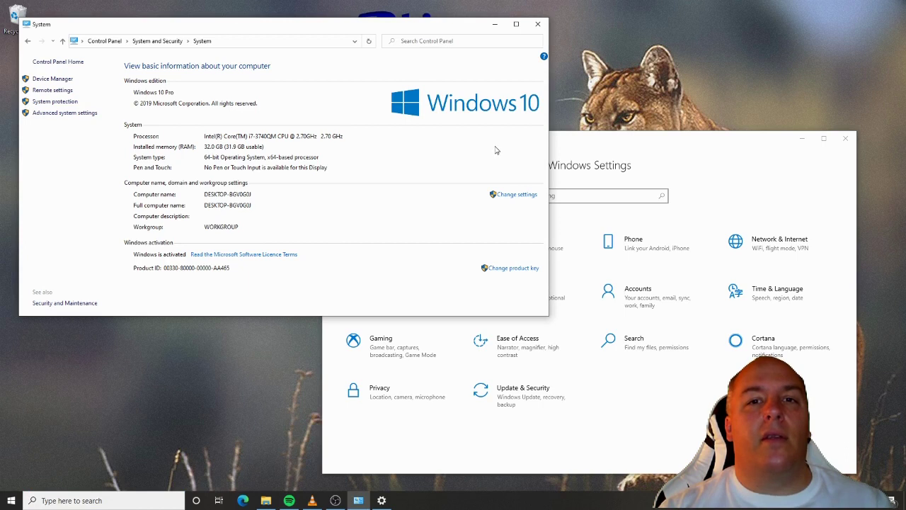
Step: View the date and time change settings through Control Panel's Clock and Region category, cancelling both dialogs without changes
left_click(92, 41)
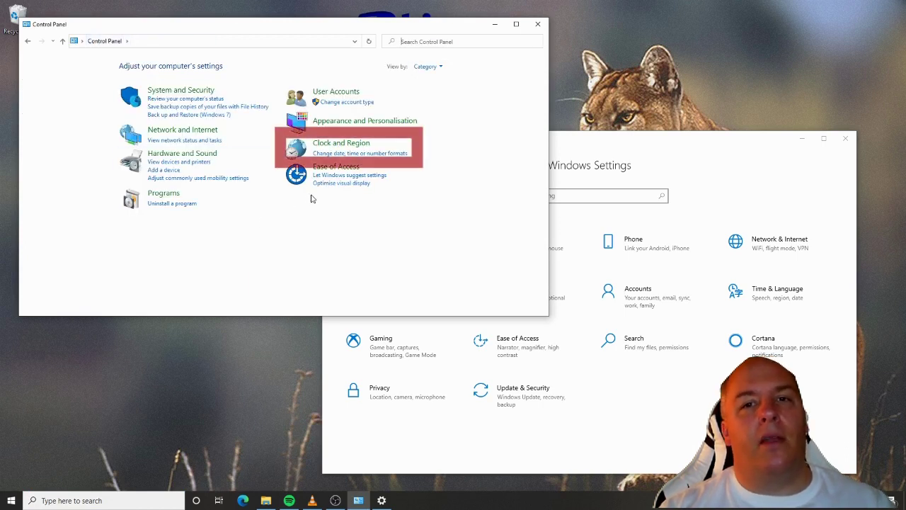
left_click(333, 144)
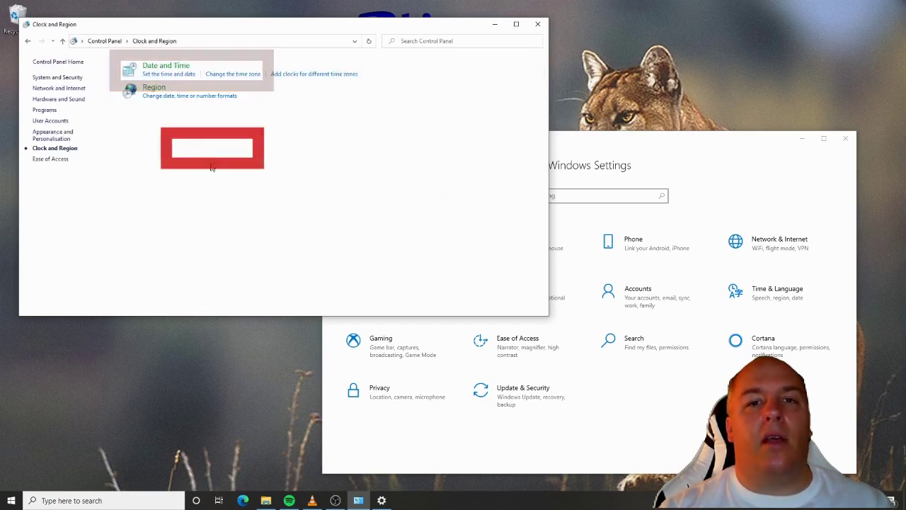
left_click(166, 65)
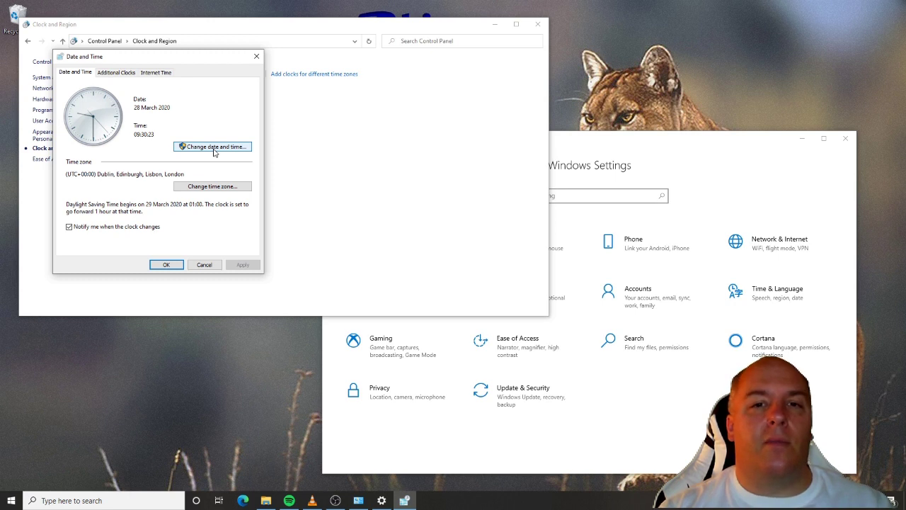
left_click(214, 151)
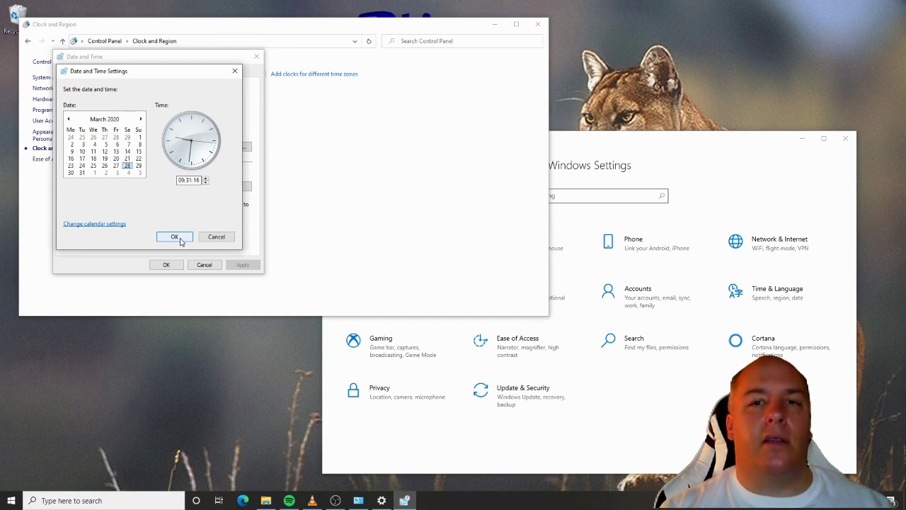
left_click(212, 237)
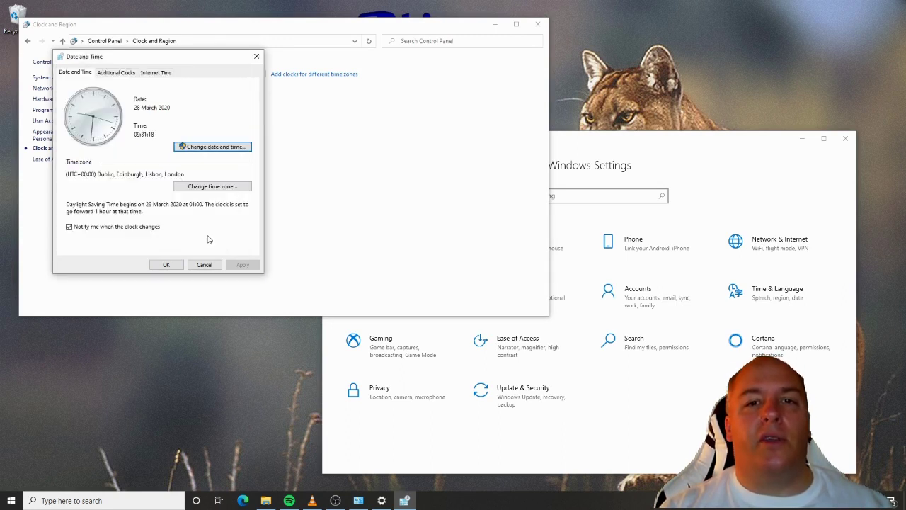
left_click(215, 267)
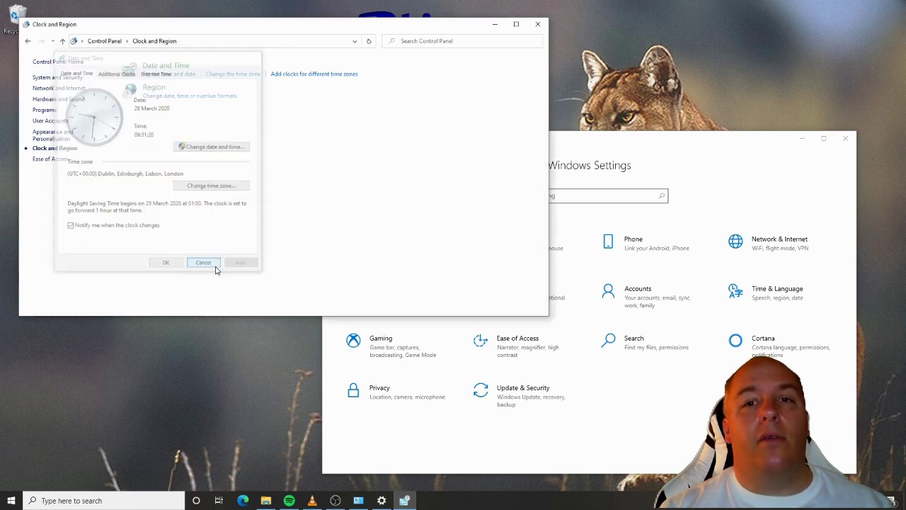
Step: View the manual date and time dialog in Settings' Time & Language, turning automatic time off to reach it and back on after cancelling
left_click(626, 149)
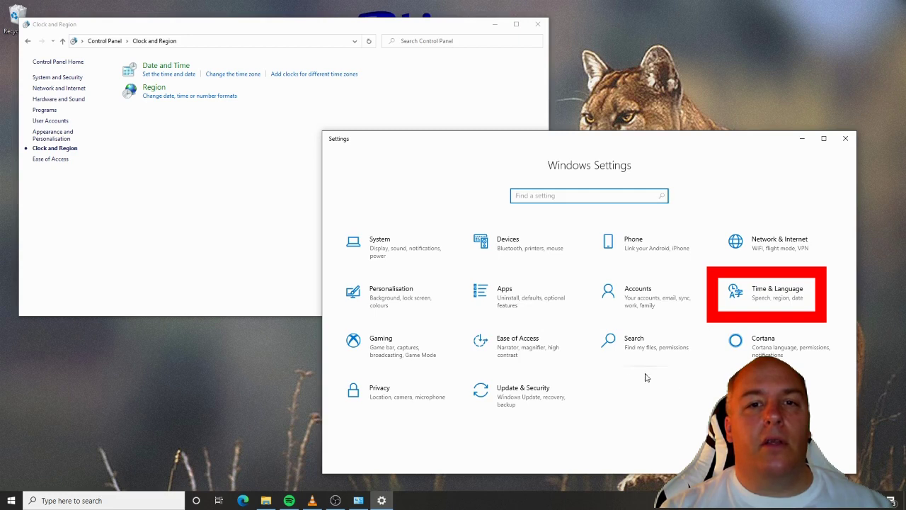
left_click(780, 303)
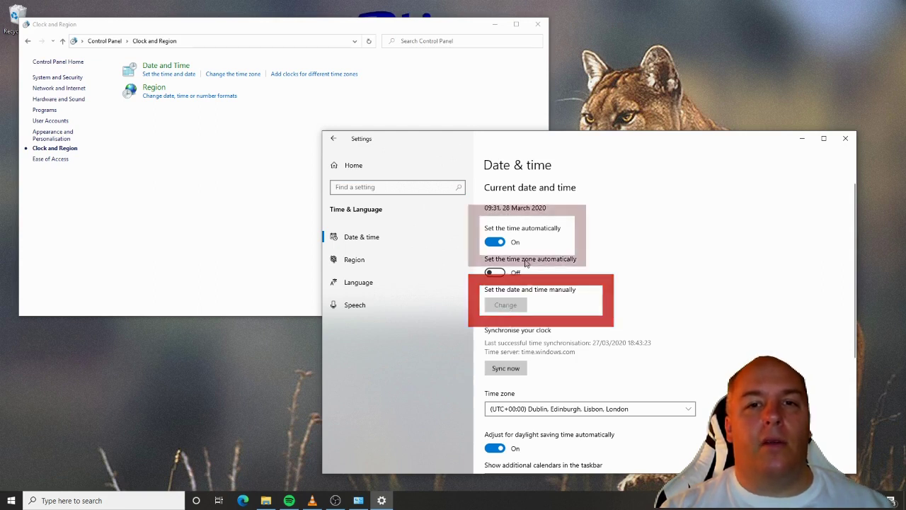
left_click(499, 243)
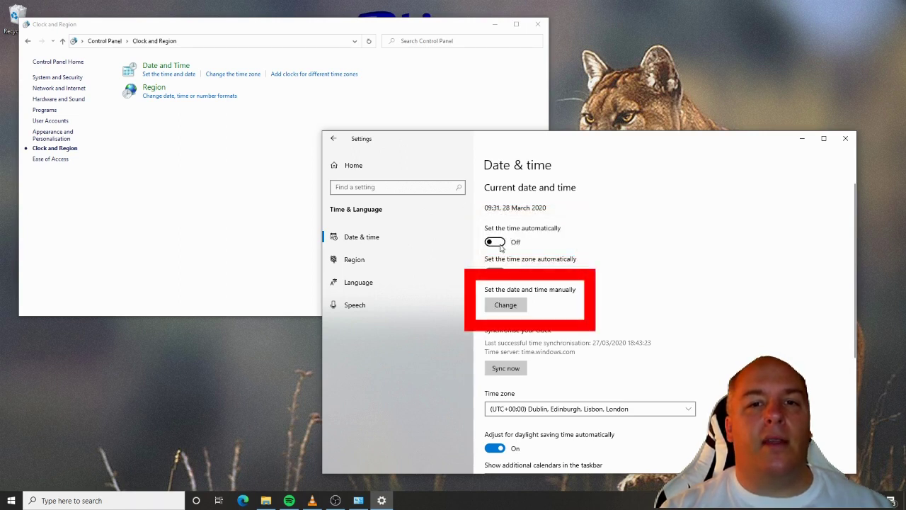
left_click(511, 307)
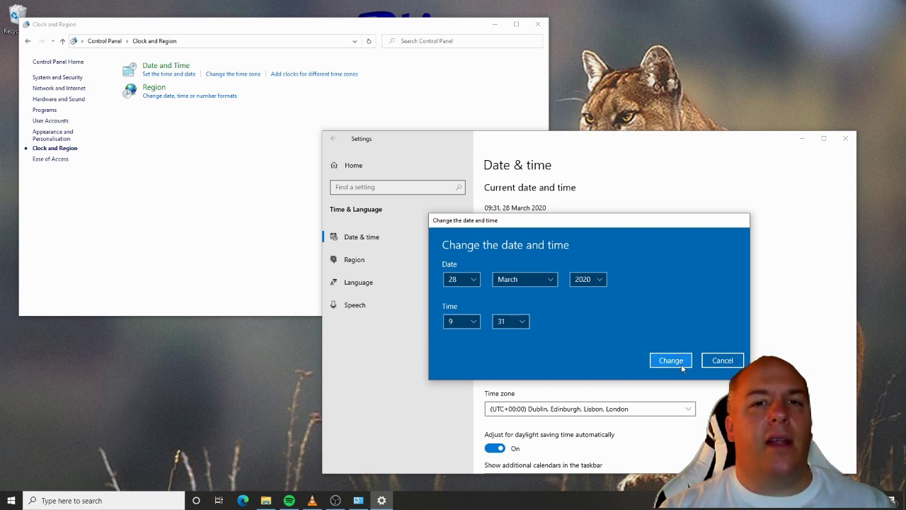
left_click(722, 360)
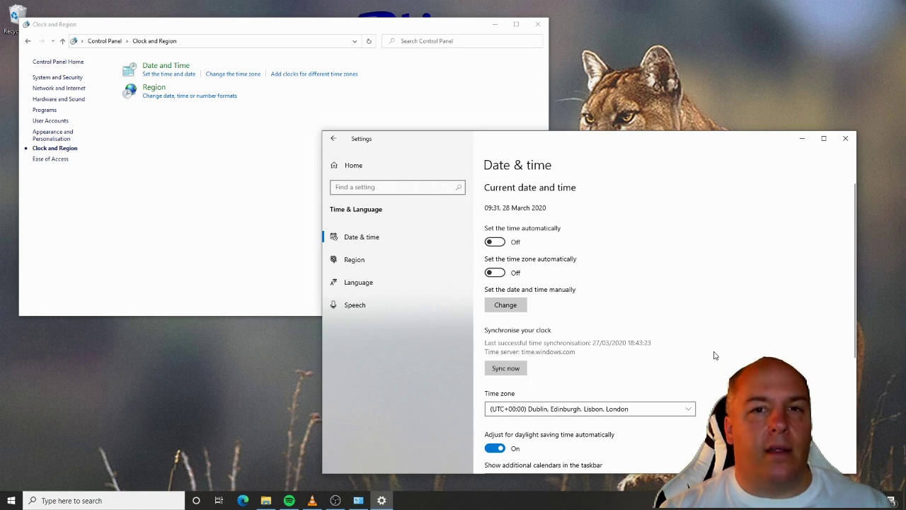
left_click(495, 242)
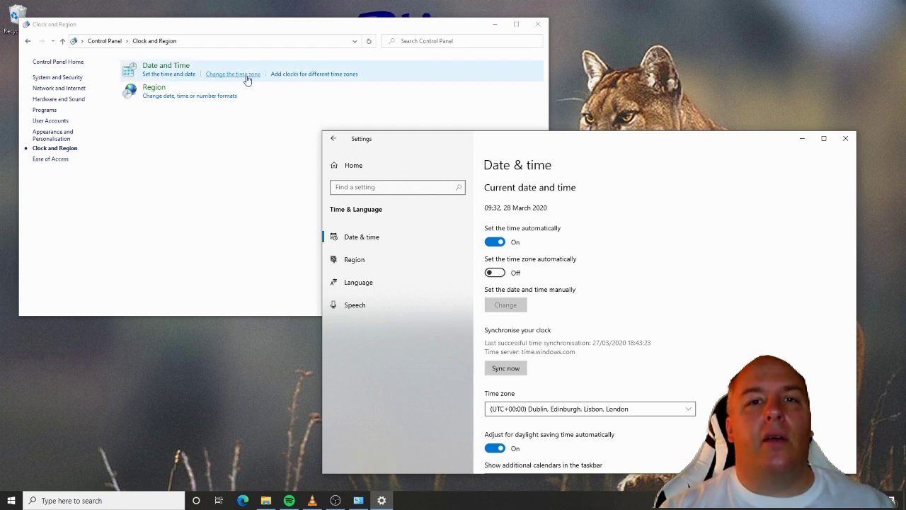
Step: Open the Sound settings from the Hardware and Sound category of Control Panel
left_click(185, 150)
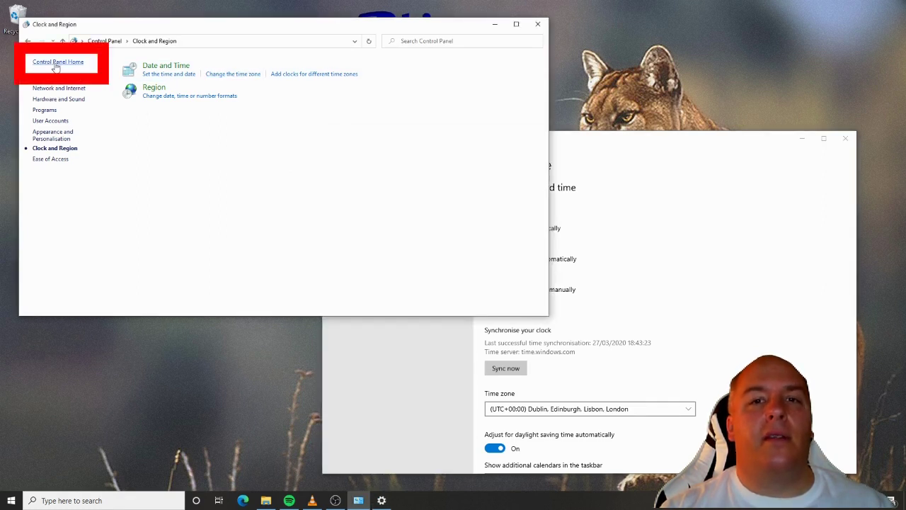
left_click(56, 65)
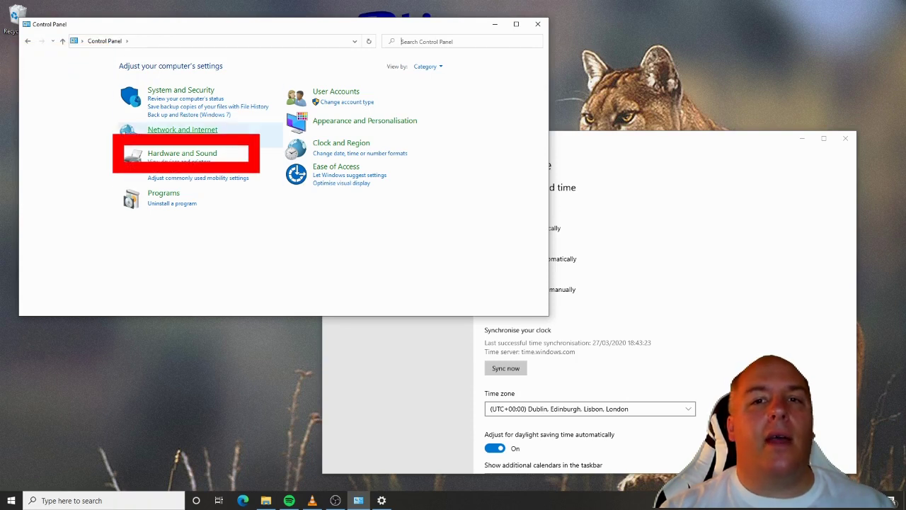
left_click(177, 153)
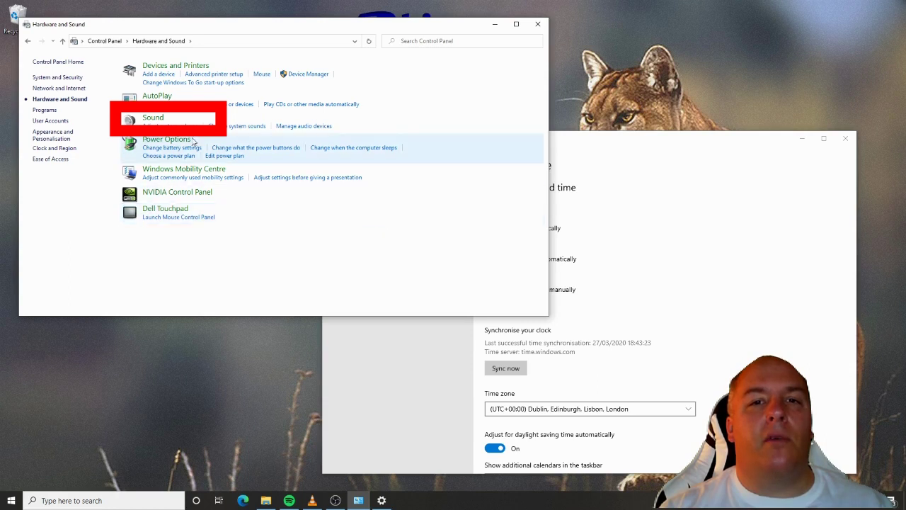
left_click(154, 118)
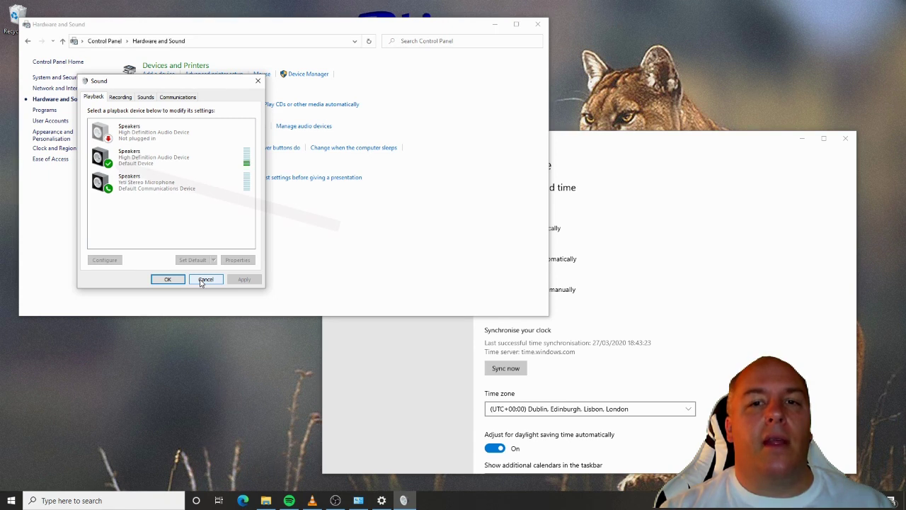
Step: Run Speaker Setup for the default High Definition Audio Device speakers with Stereo channels, and close the Sound dialog
left_click(153, 162)
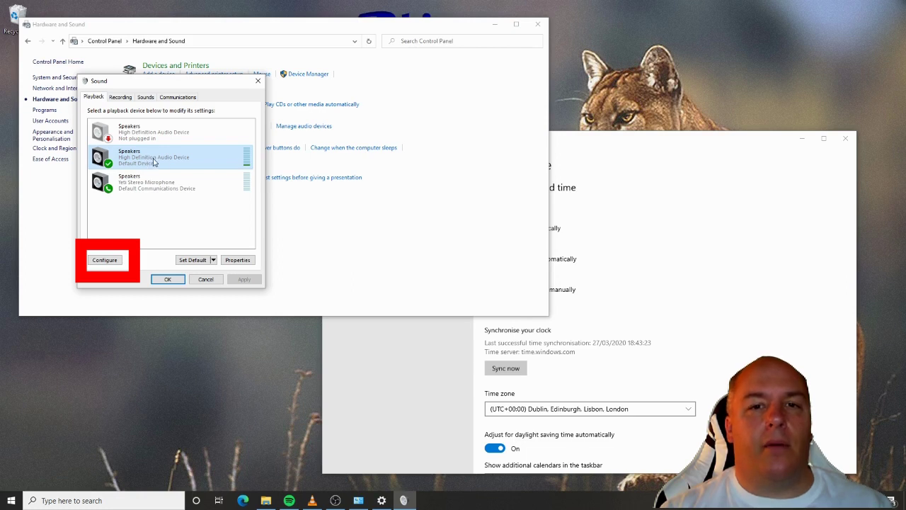
left_click(104, 260)
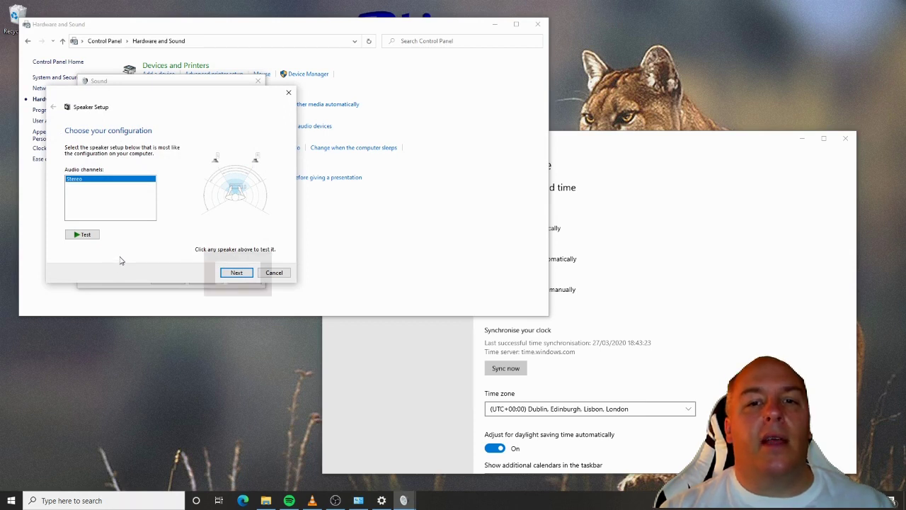
left_click(237, 272)
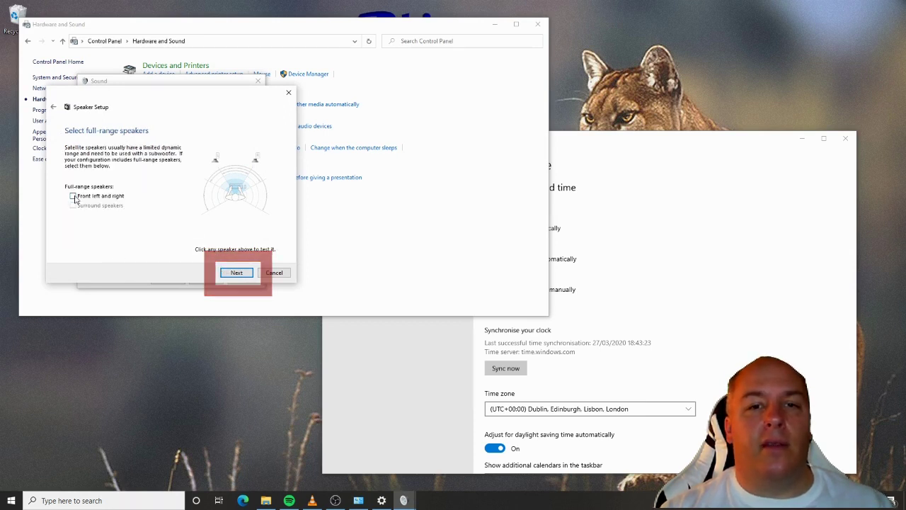
left_click(236, 273)
left_click(236, 273)
left_click(206, 280)
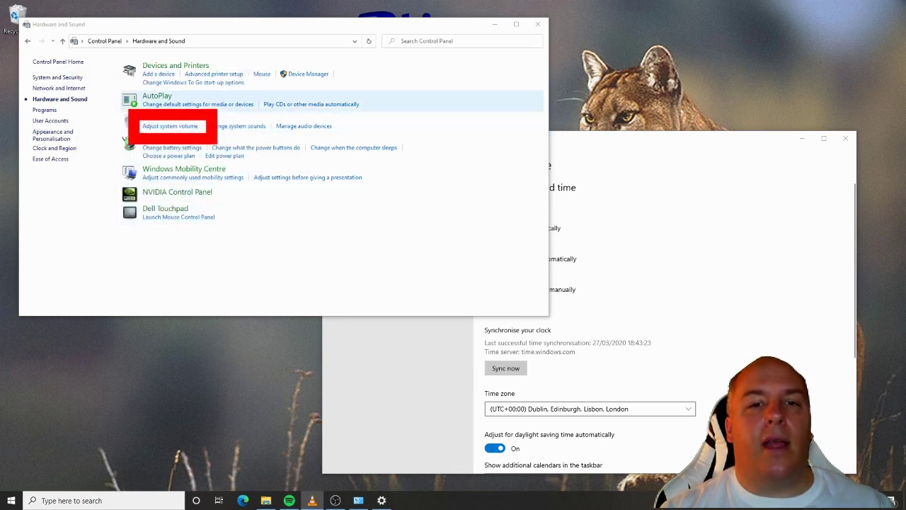
Step: Open the Volume Mixer through Adjust system volume, lower the volume slightly to about 36, and close the mixer
left_click(182, 128)
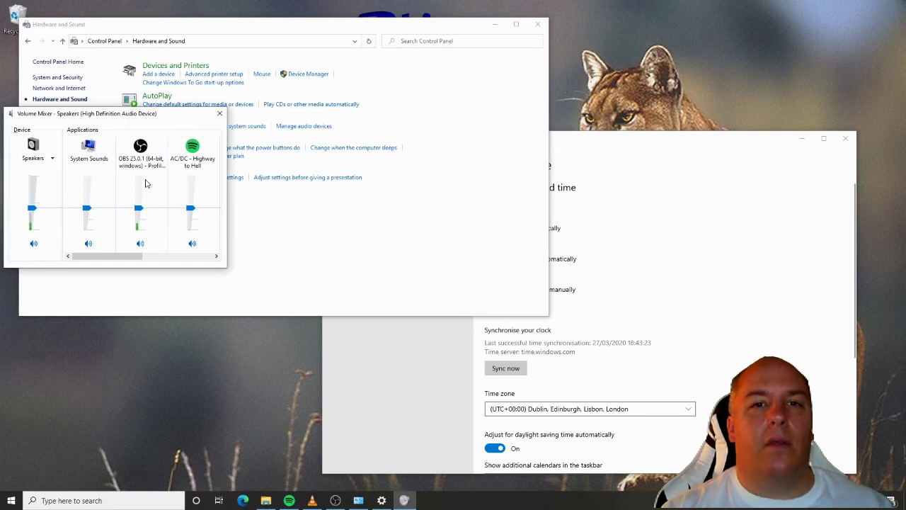
mouse_move(89, 207)
left_mouse_down()
mouse_move(84, 195)
mouse_move(85, 210)
left_mouse_up()
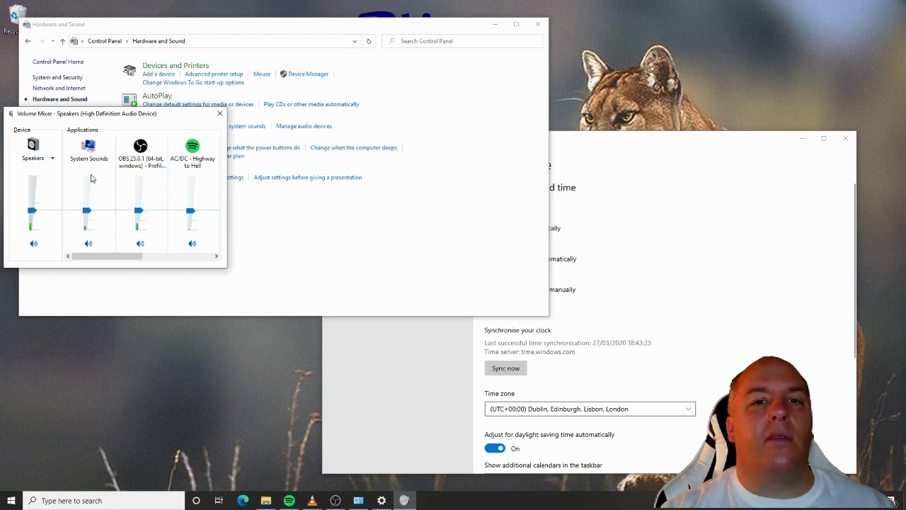
left_click(219, 116)
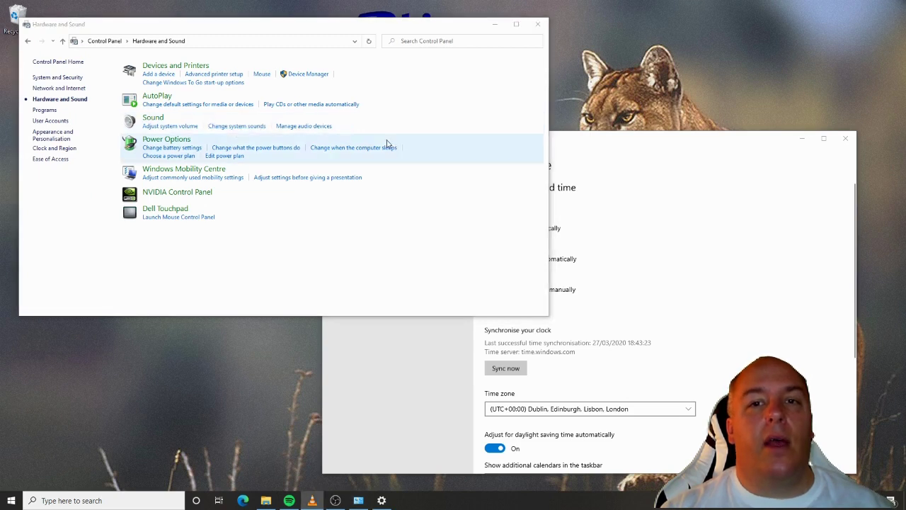
Step: Switch to Settings, open the Sound page of the System category, and view the available output devices without changing the selection
key("alt+Tab")
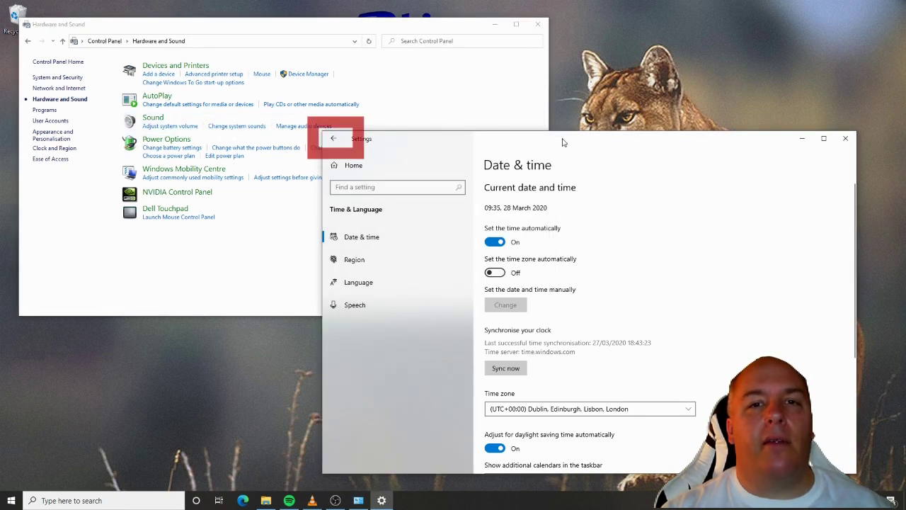
left_click(334, 138)
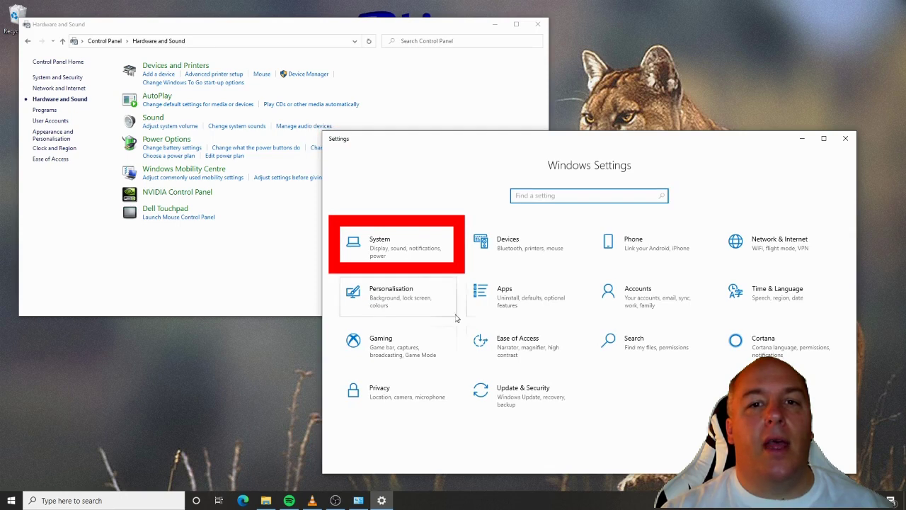
left_click(397, 244)
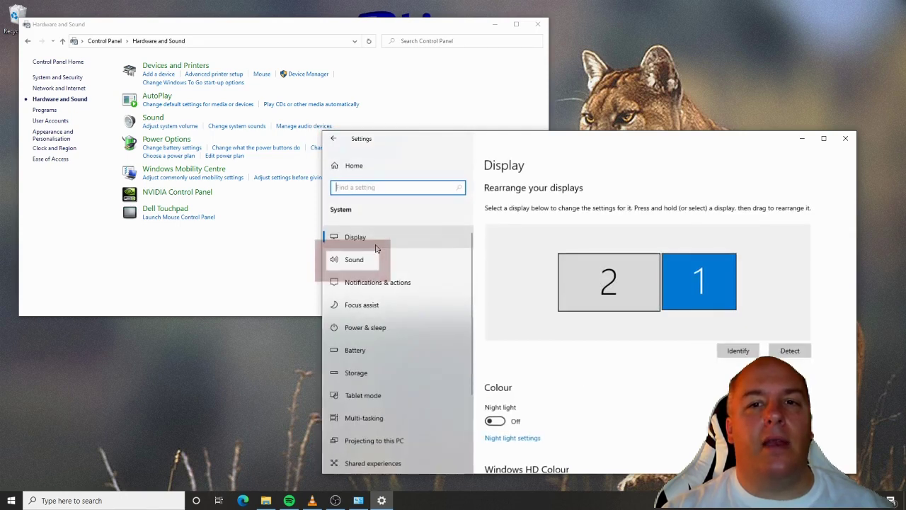
left_click(361, 260)
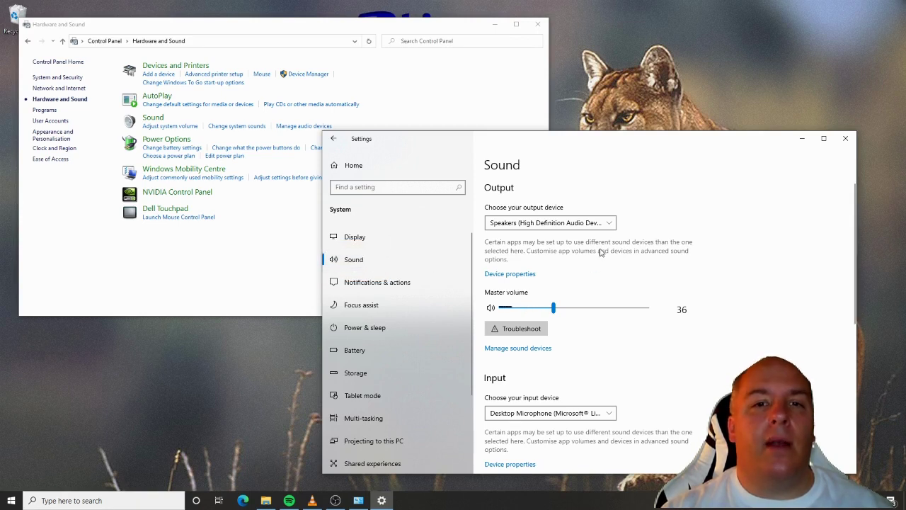
left_click(605, 223)
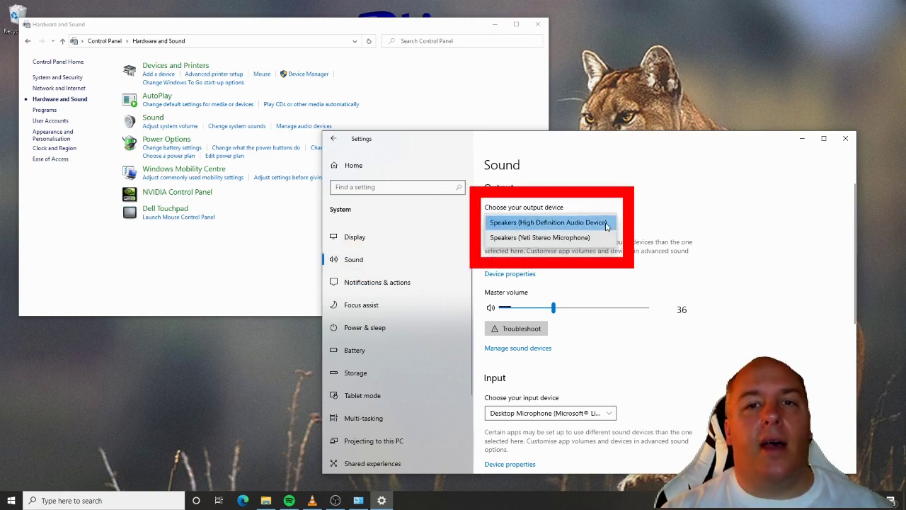
left_click(641, 260)
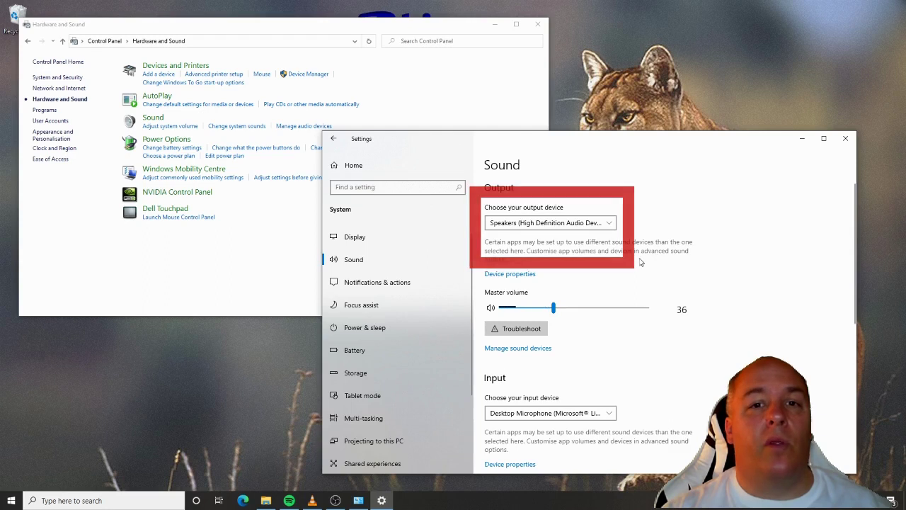
Step: Lower the master volume to 34 on the Sound page, and reduce it to 33 with the taskbar's volume control
scroll(609, 269, "down", 2)
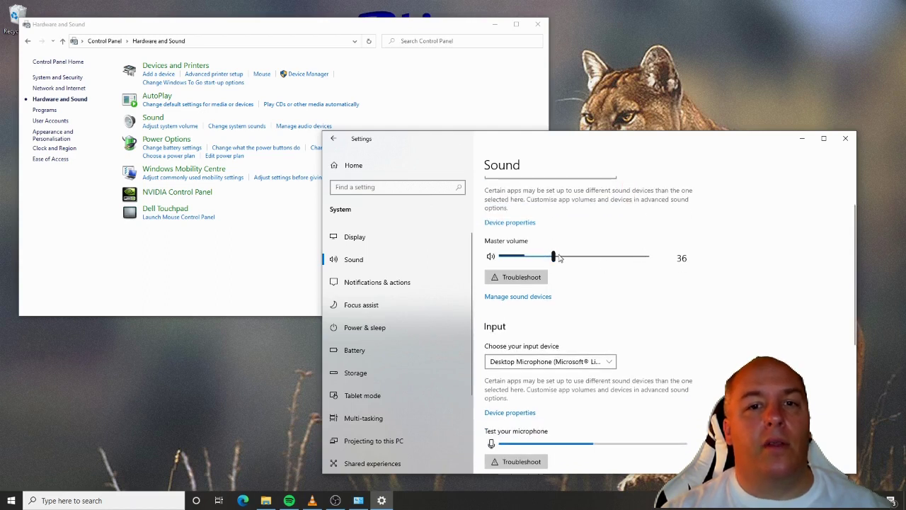
mouse_move(558, 258)
left_mouse_down()
mouse_move(571, 262)
mouse_move(551, 261)
left_mouse_up()
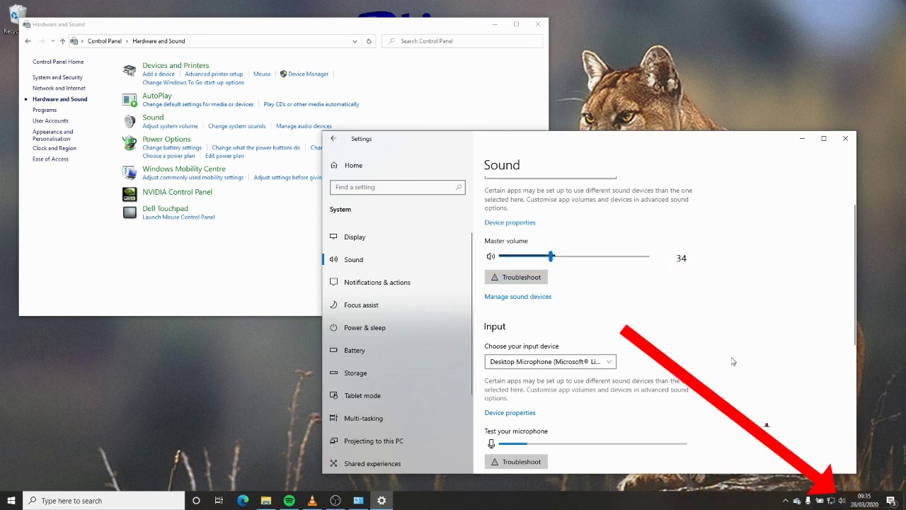
left_click(842, 500)
mouse_move(805, 478)
left_mouse_down()
mouse_move(824, 479)
mouse_move(805, 481)
left_mouse_up()
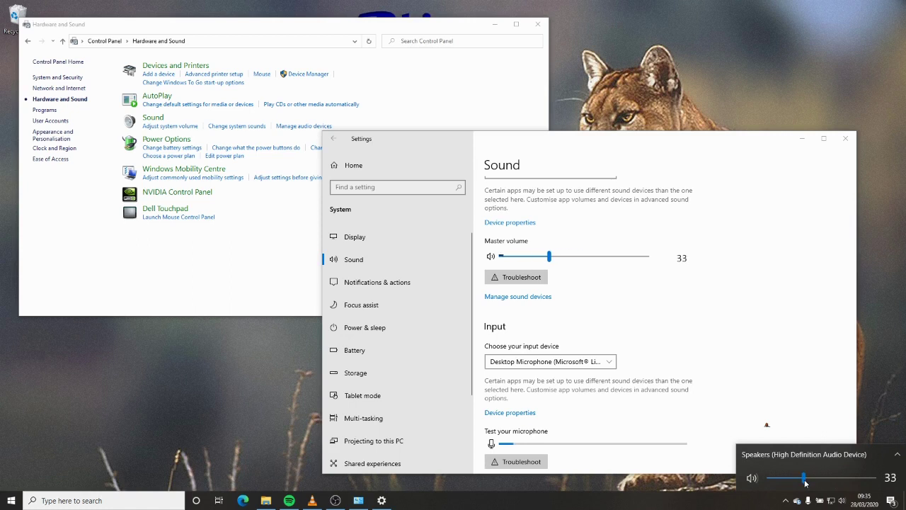
left_click(576, 310)
Step: View the Sound Control Panel and the Bluetooth & other devices page from the Sound page's related settings, and return to the Settings home
scroll(577, 309, "down", 5)
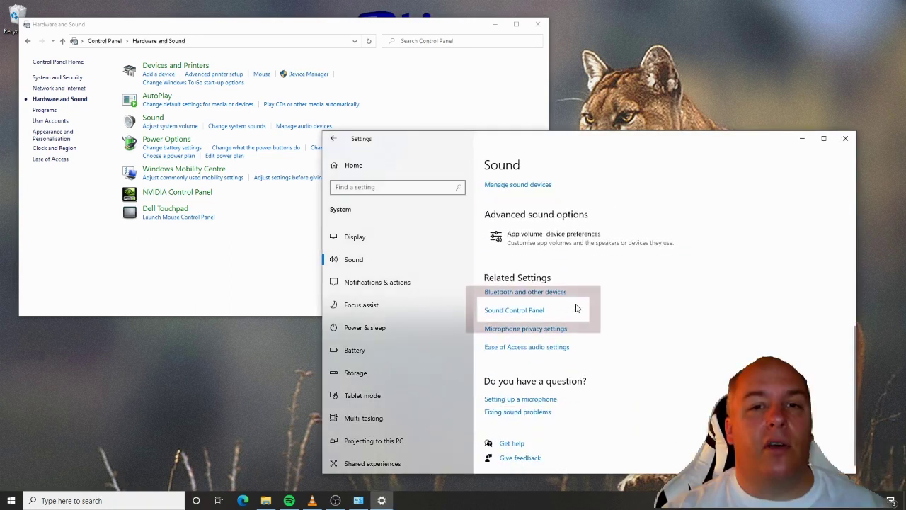
left_click(523, 315)
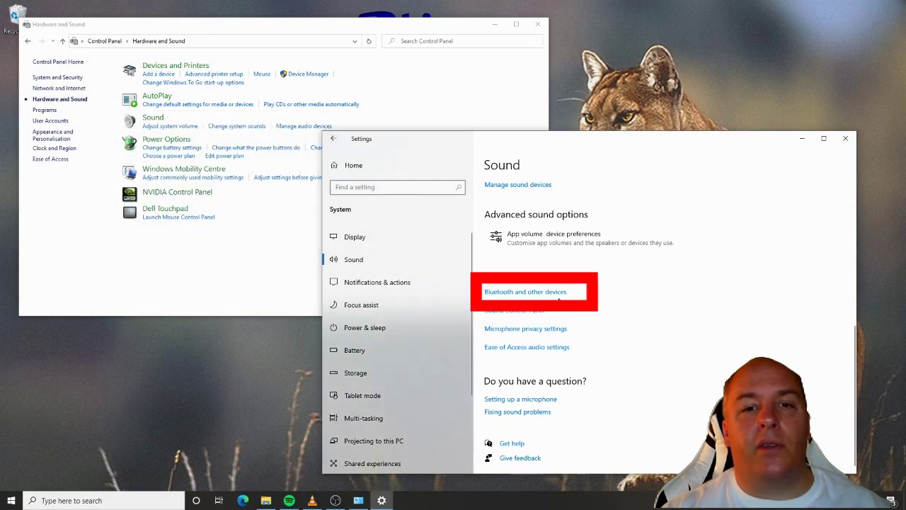
left_click(552, 297)
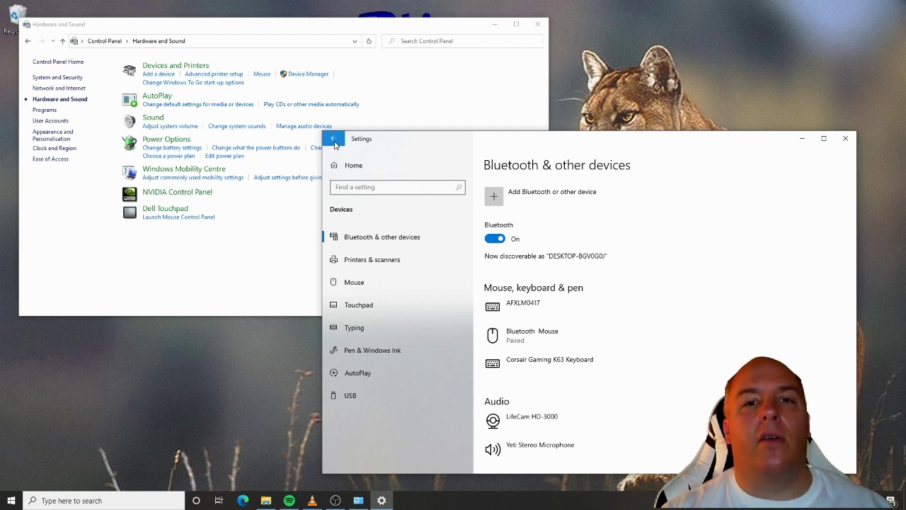
left_click(335, 140)
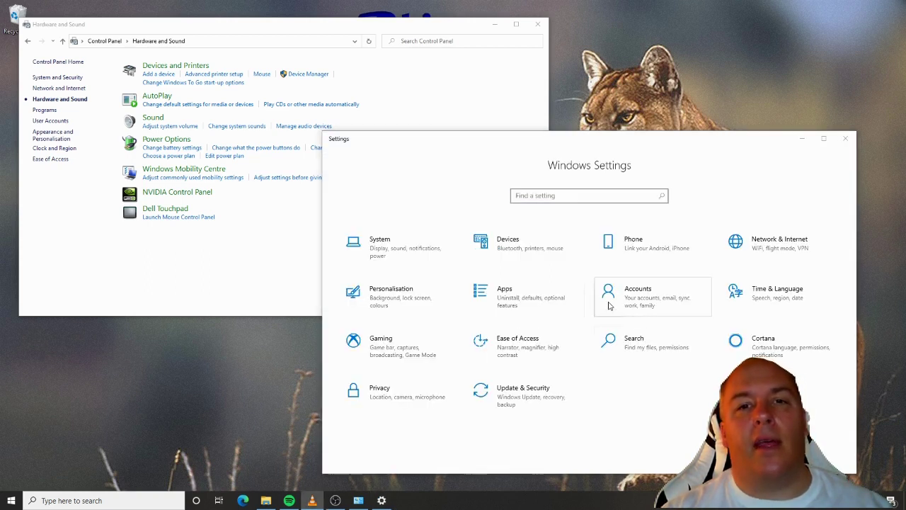
Step: View the desktop background types and picture browsing on Personalisation's Background page, keeping Picture as the background type
left_click(394, 300)
left_click(394, 300)
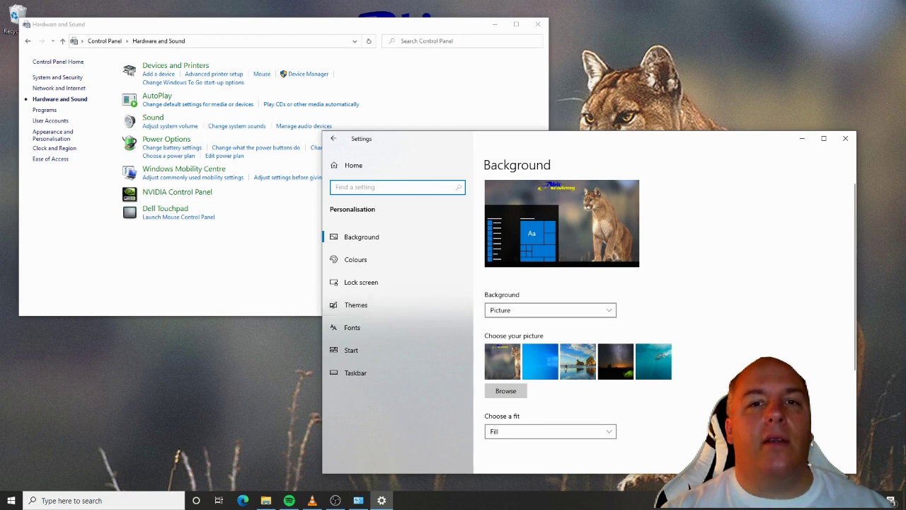
left_click(312, 500)
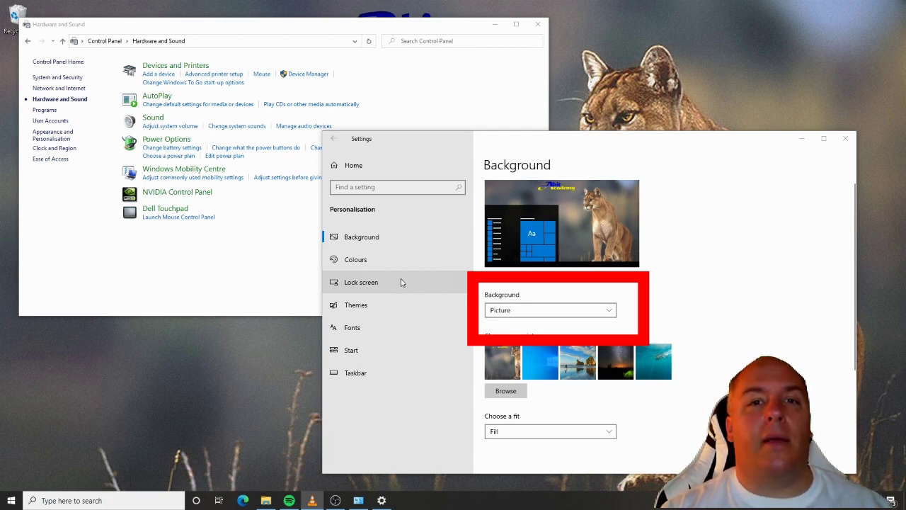
left_click(612, 311)
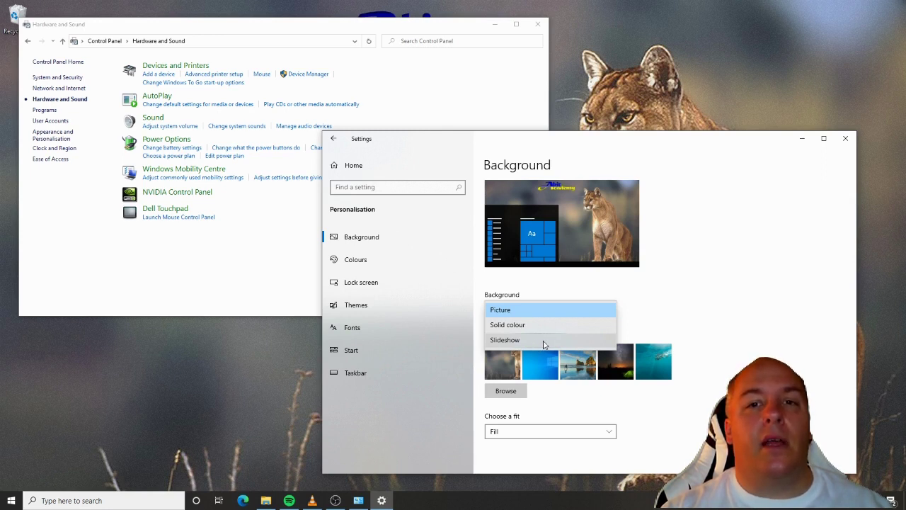
left_click(536, 310)
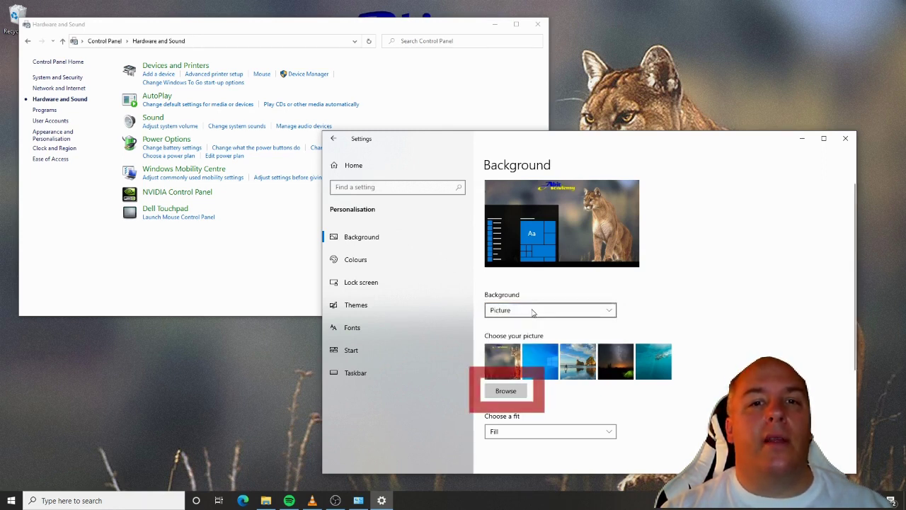
left_click(511, 393)
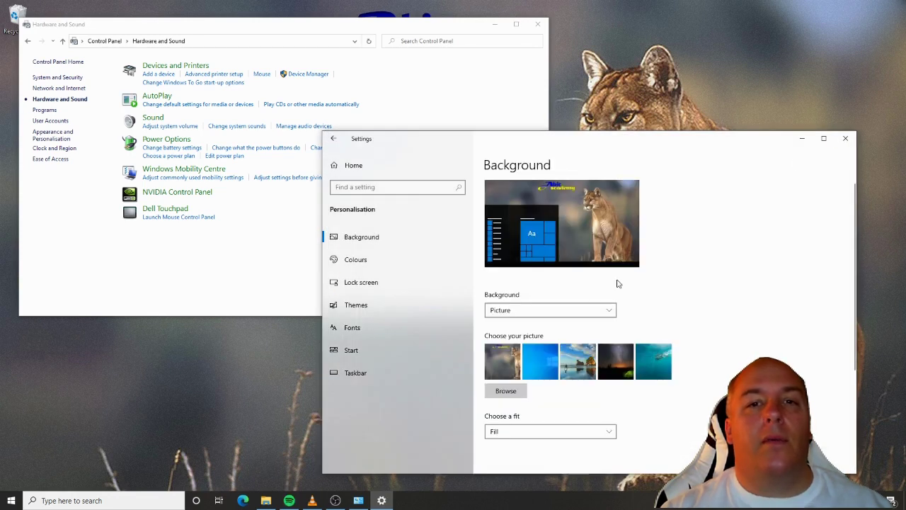
Step: Switch the desktop background type to Solid colour and choose the blue-violet swatch as the background colour
left_click(585, 310)
left_click(529, 328)
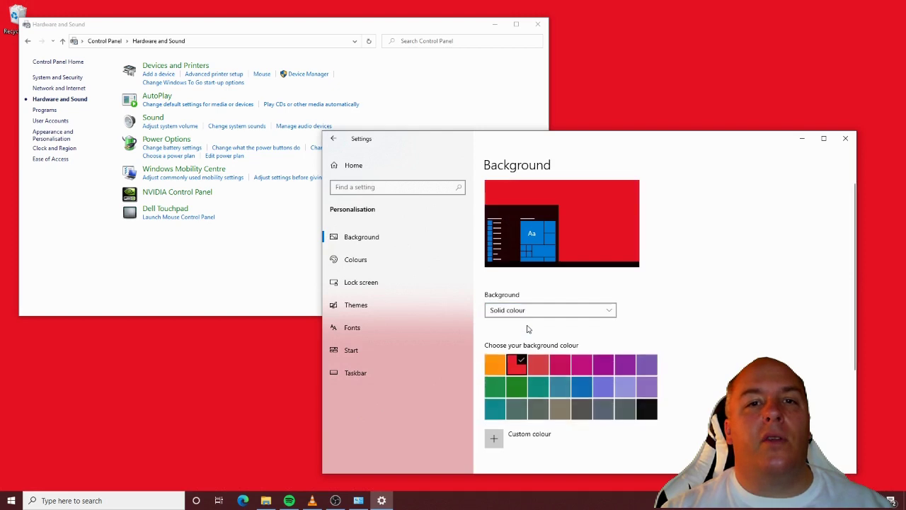
left_click(601, 391)
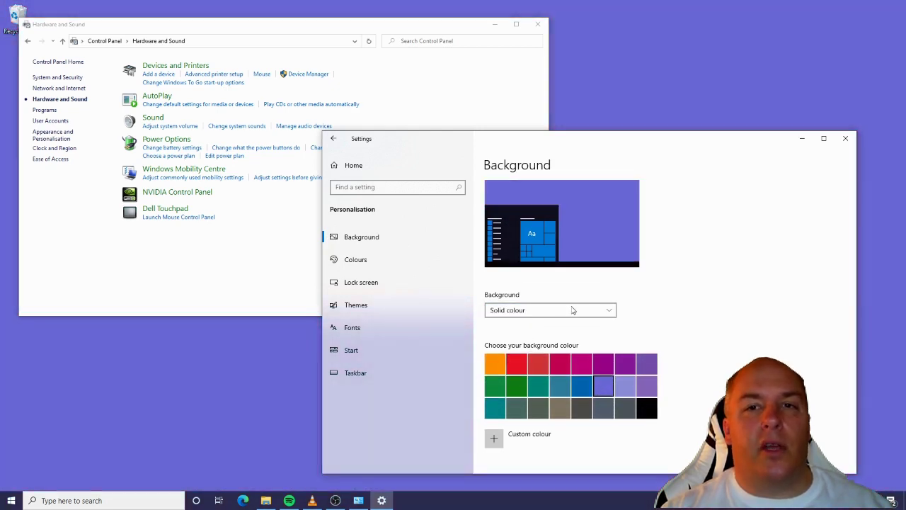
Step: Set the desktop background type to Slideshow and view the available picture change intervals
left_click(573, 310)
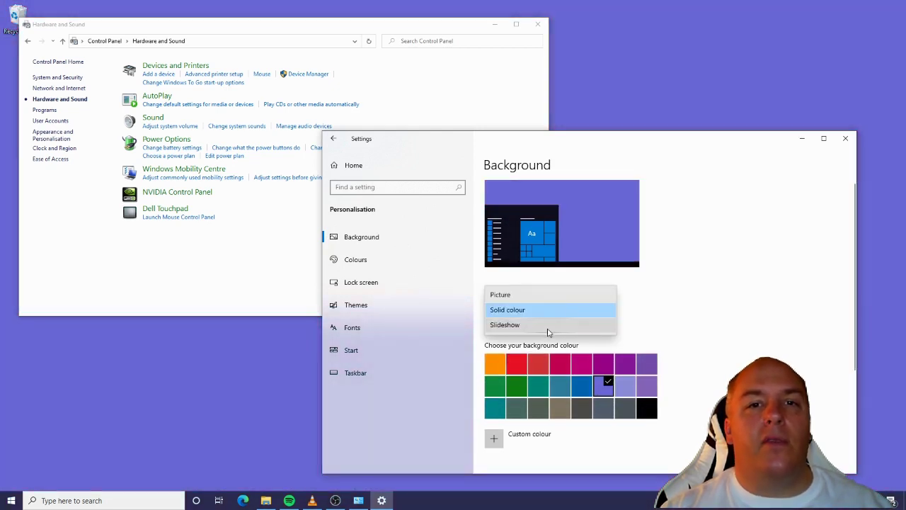
left_click(548, 326)
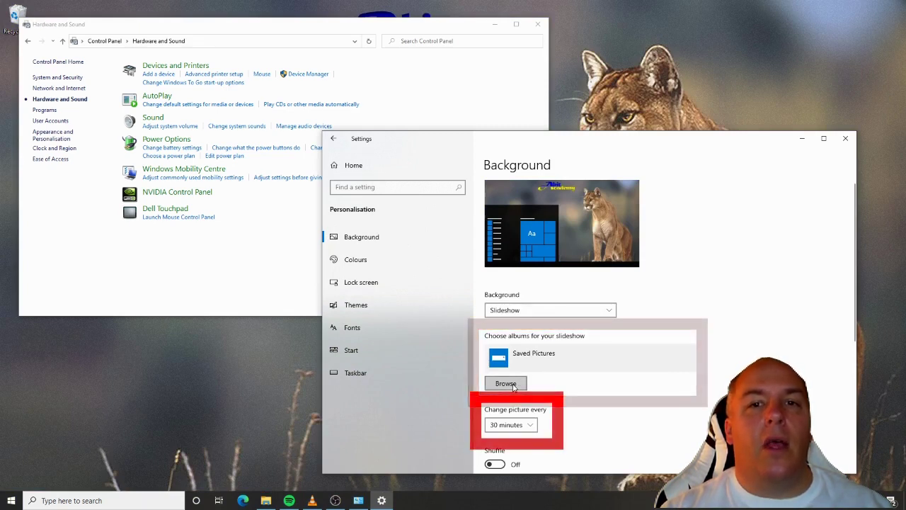
left_click(526, 425)
left_click(582, 434)
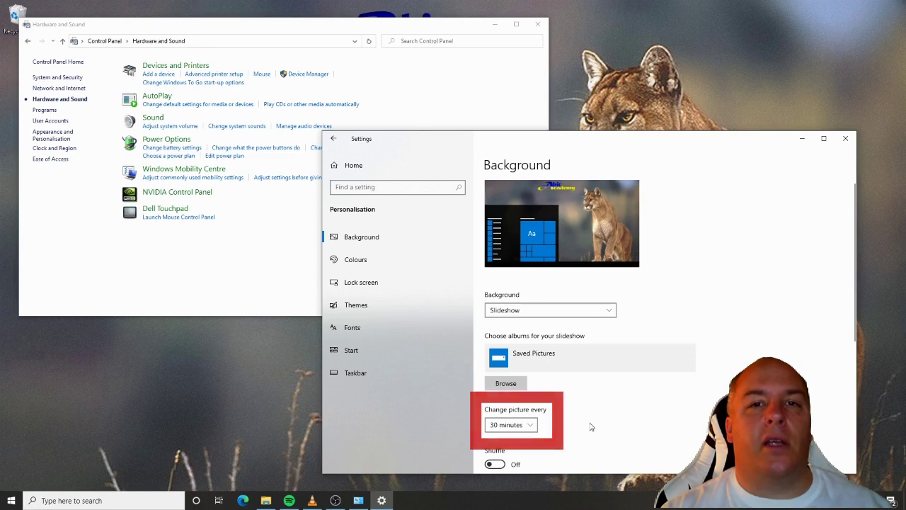
Step: View the slideshow's Shuffle setting and the available picture fit options on the Background page
scroll(590, 418, "down", 3)
scroll(589, 413, "down", 2)
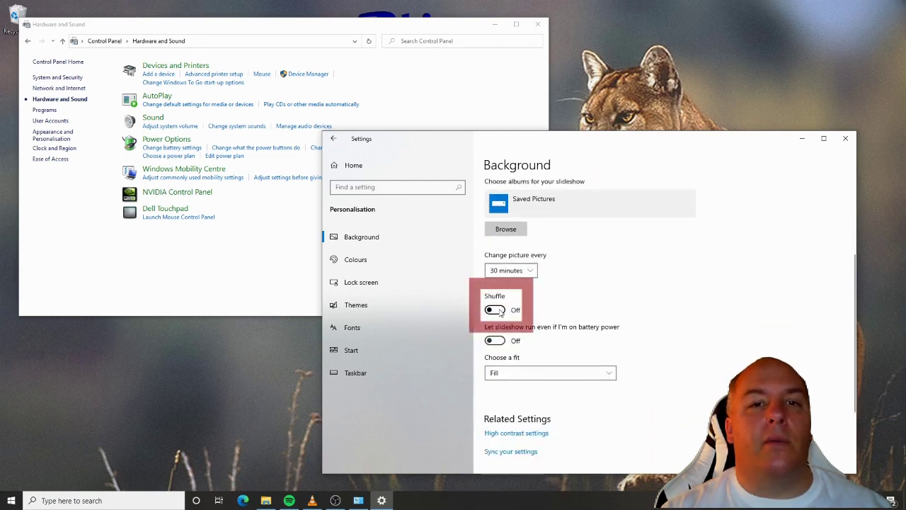
left_click(499, 311)
left_click(499, 311)
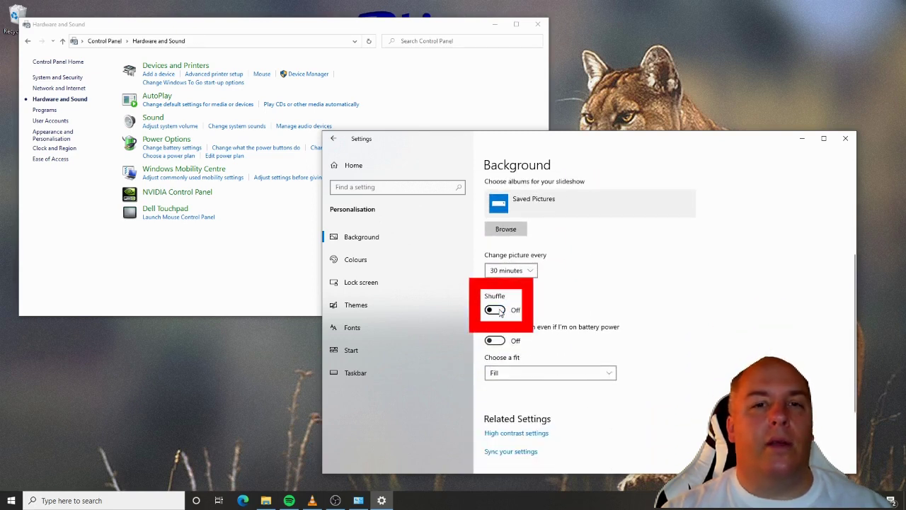
left_click(498, 373)
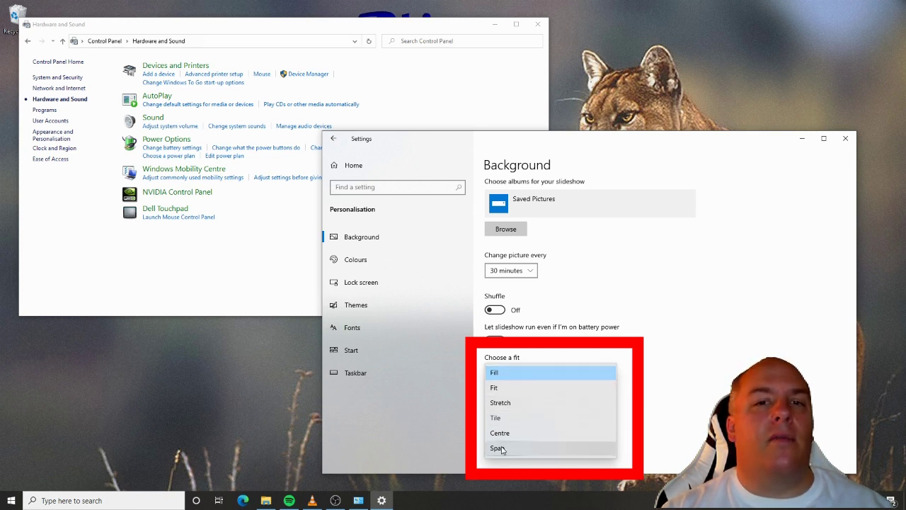
left_click(647, 370)
Step: View the High contrast settings from the Background page's related settings, and return to the Background page
scroll(646, 364, "down", 3)
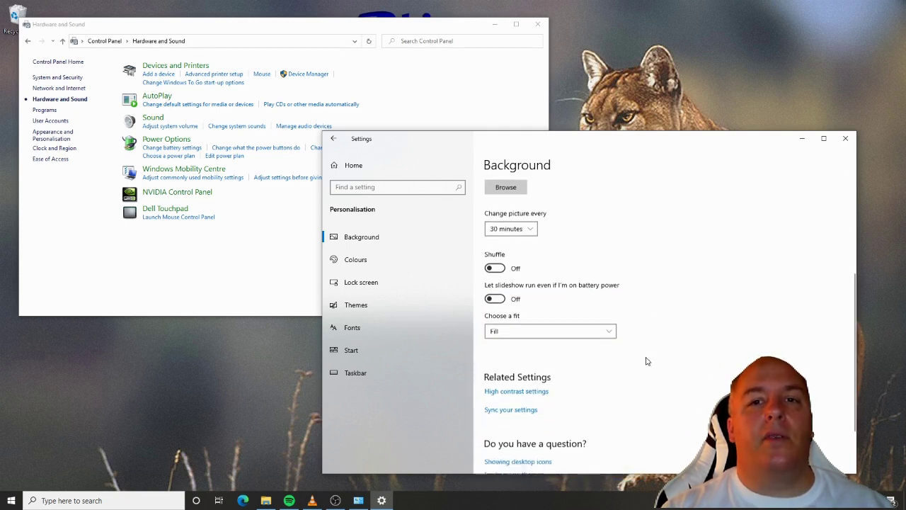
scroll(641, 350, "down", 1)
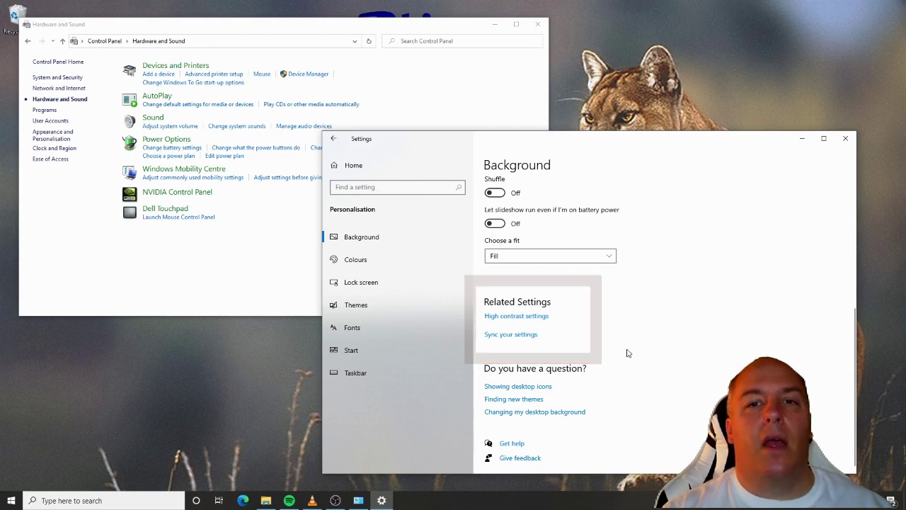
left_click(528, 316)
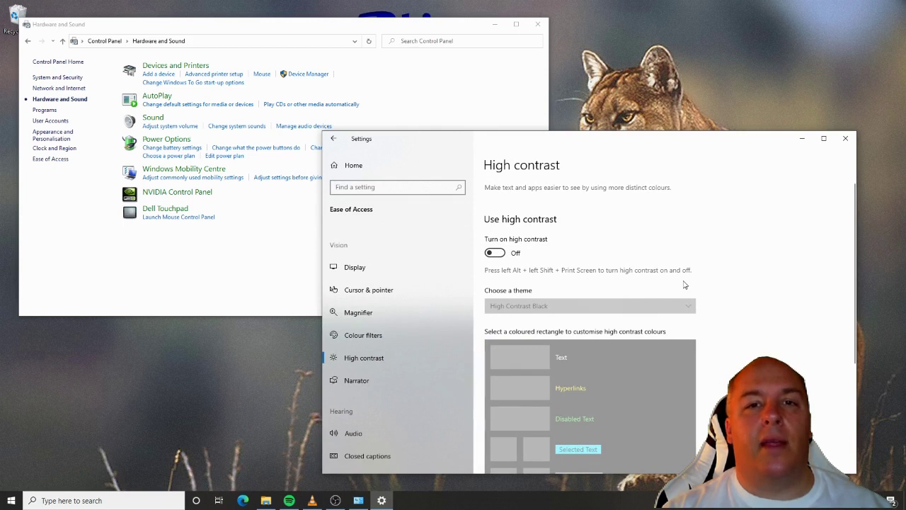
scroll(715, 288, "down", 3)
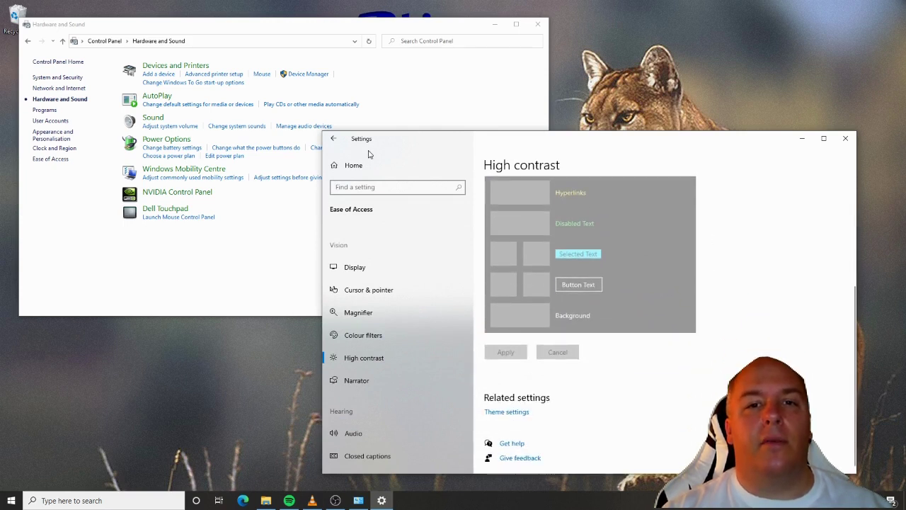
left_click(333, 138)
Step: View the Sync your settings page from the Background page's related settings, and return to the Background page
scroll(557, 377, "down", 2)
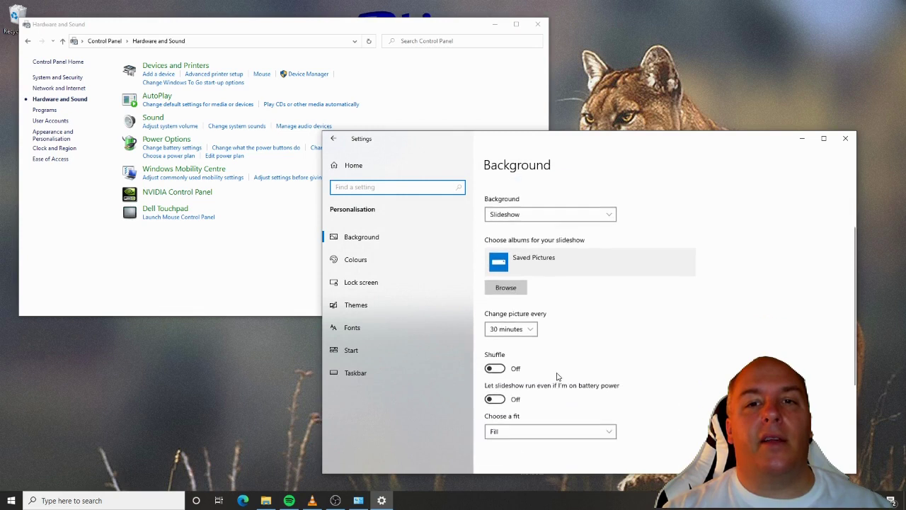
scroll(558, 377, "down", 3)
left_click(527, 334)
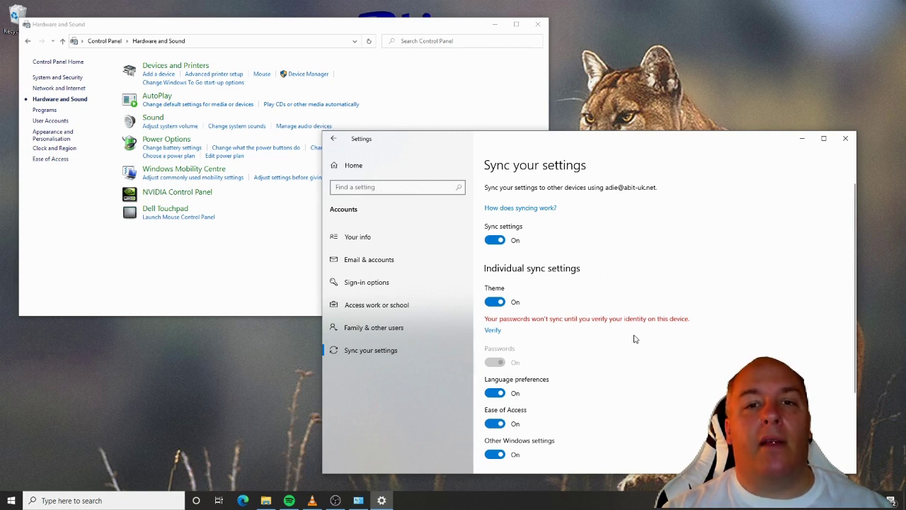
scroll(634, 337, "down", 4)
scroll(629, 328, "up", 4)
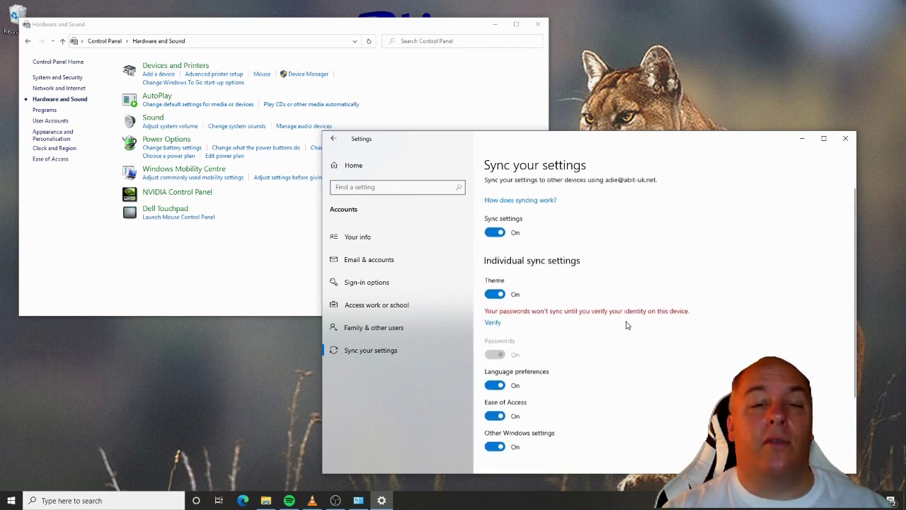
left_click(334, 139)
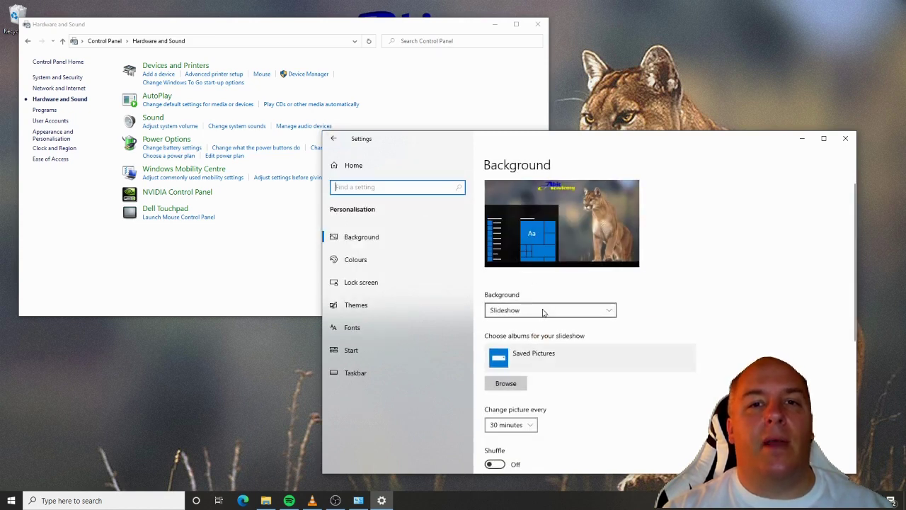
Step: Return to the Settings home and open the Display page of the System category
scroll(545, 306, "down", 5)
scroll(545, 307, "down", 1)
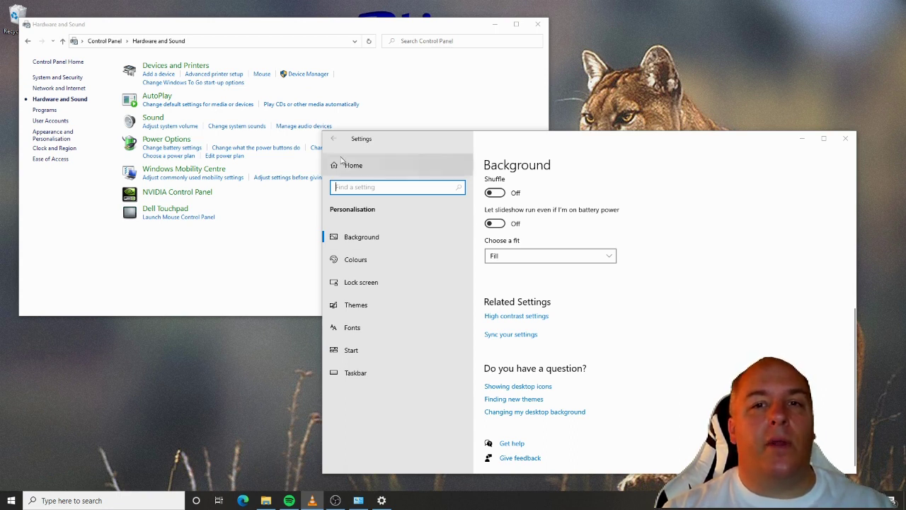
left_click(339, 165)
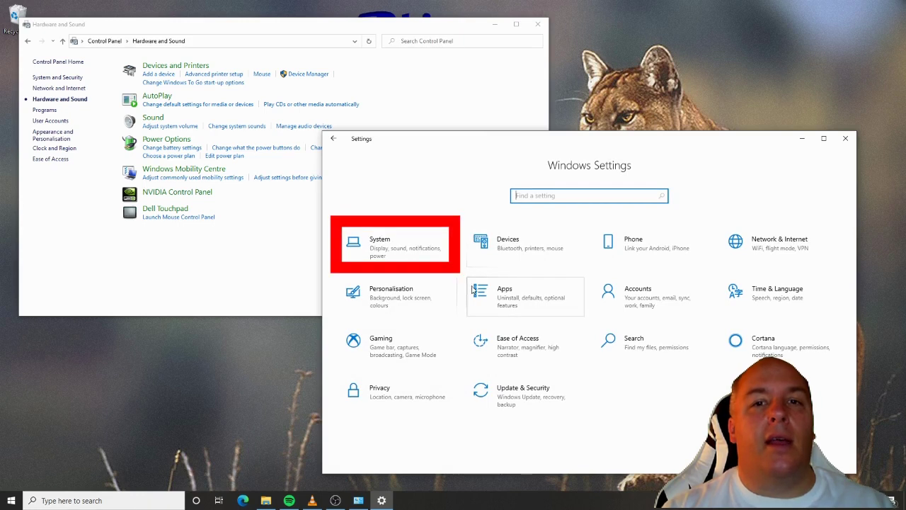
left_click(395, 252)
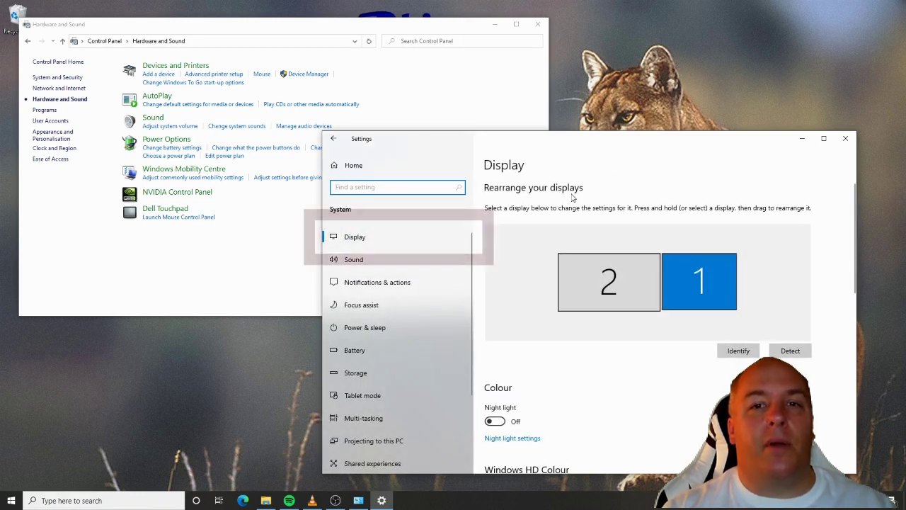
left_click(393, 246)
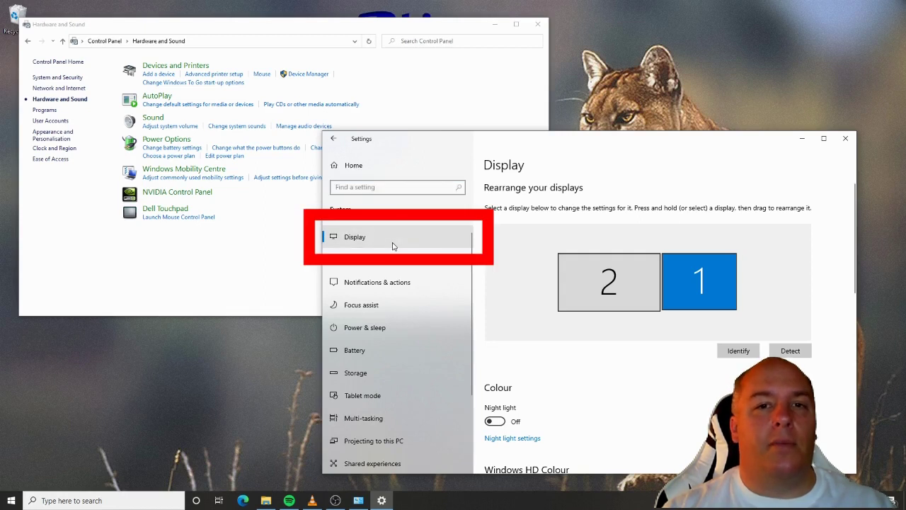
Step: Select display 2 on the Display page and open its list of display resolutions
scroll(617, 235, "down", 1)
left_click(630, 279)
scroll(630, 279, "down", 6)
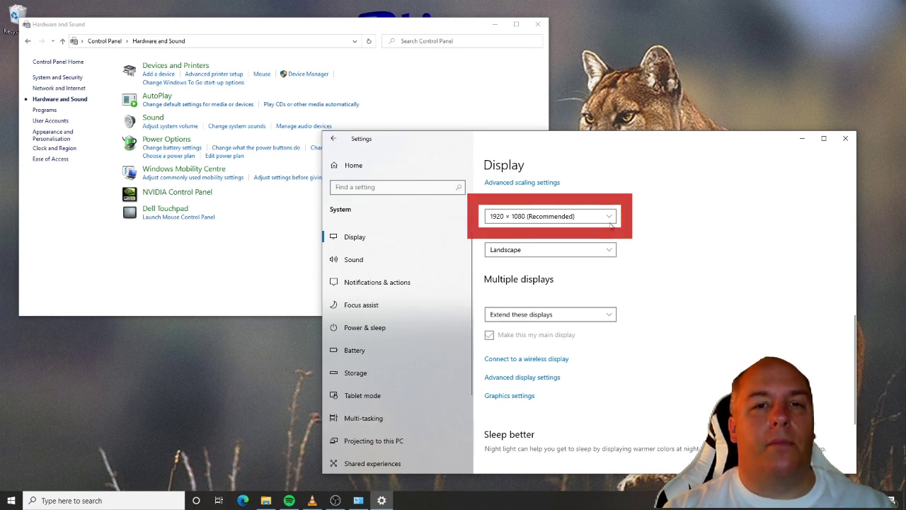
left_click(609, 220)
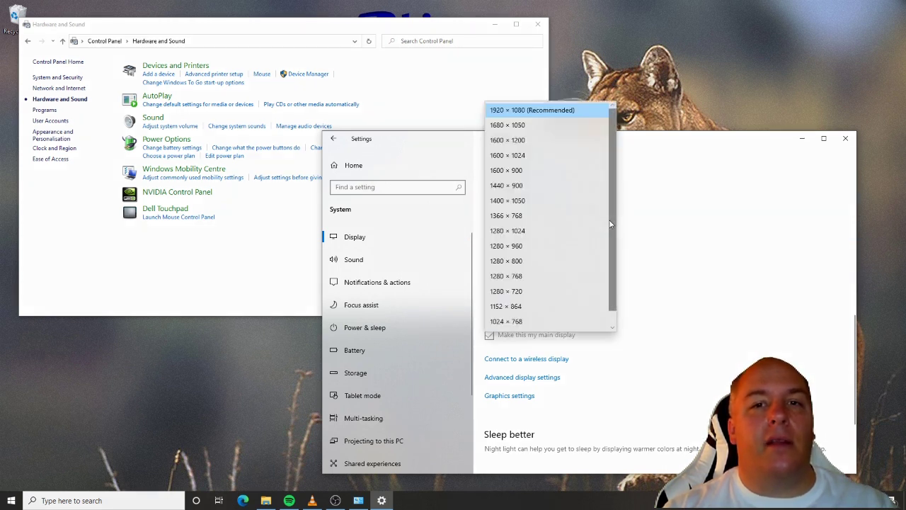